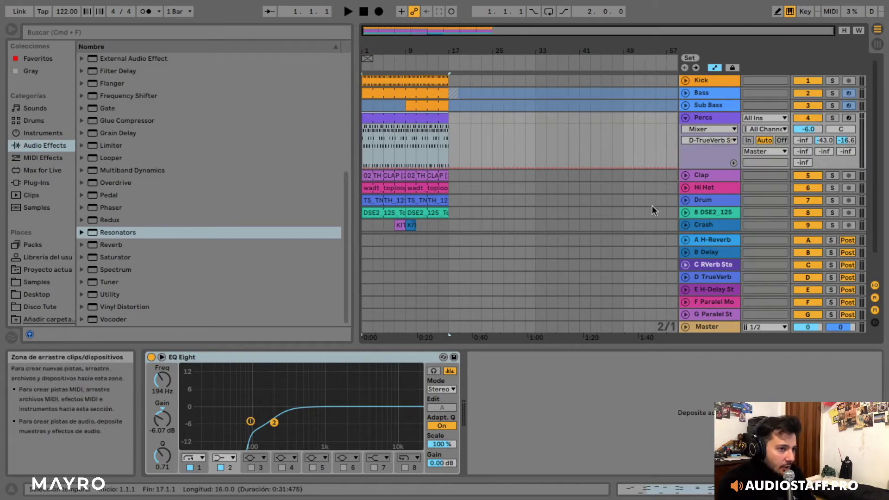
Solo the Percs track and play it back to hear the percussion alone
key(s)
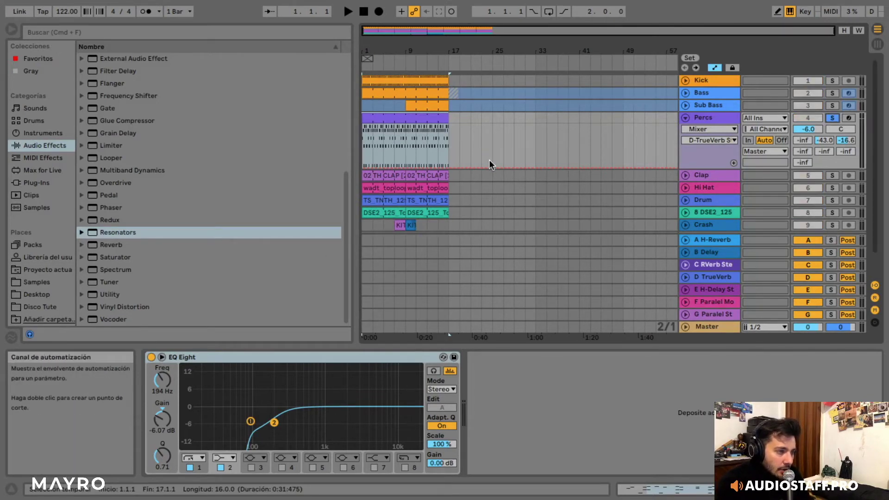
key(space)
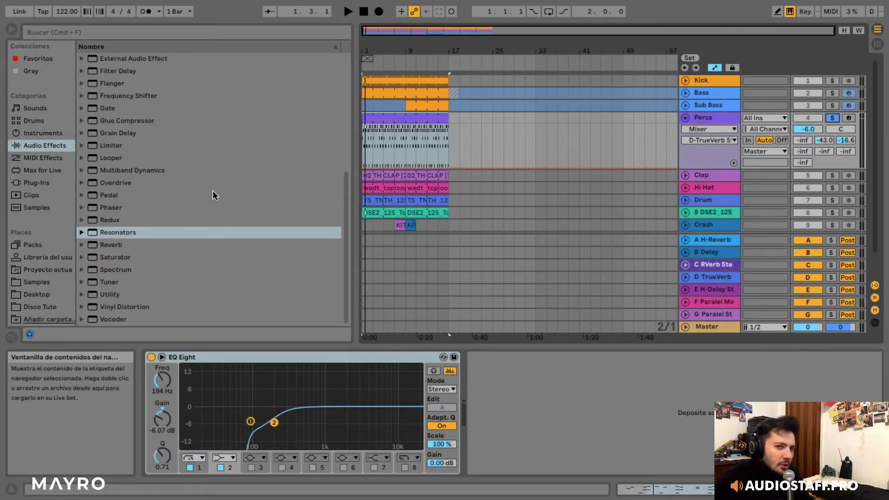
scroll(195, 184, up, 6)
scroll(214, 171, down, 6)
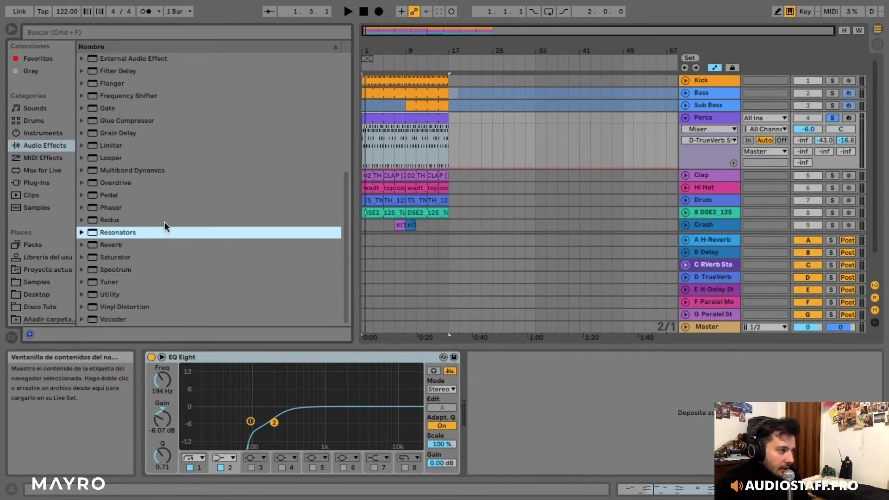
Add the default Resonators effect after EQ Eight on Percs and compare playback with it active and bypassed
double_click(115, 232)
key(space)
click(473, 357)
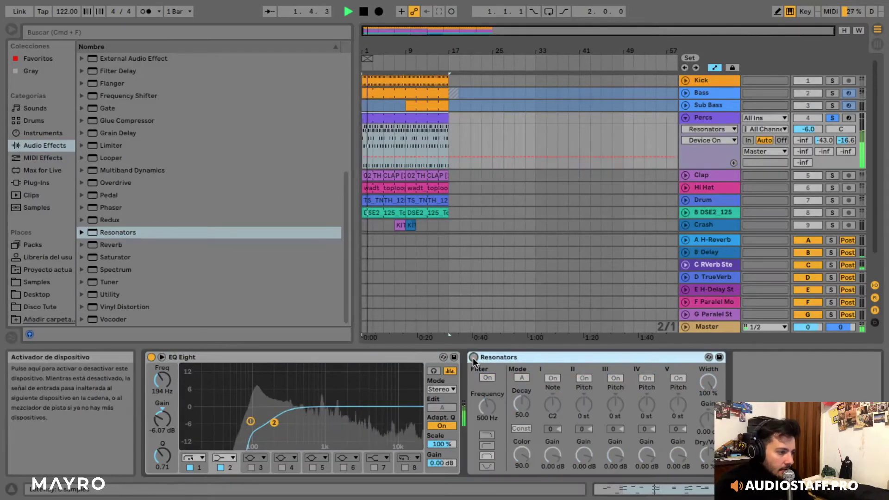
click(473, 358)
key(space)
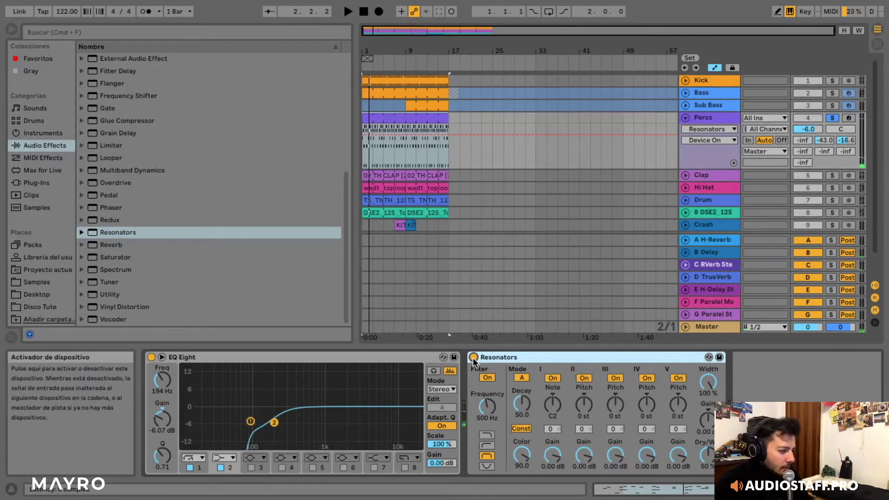
key(space)
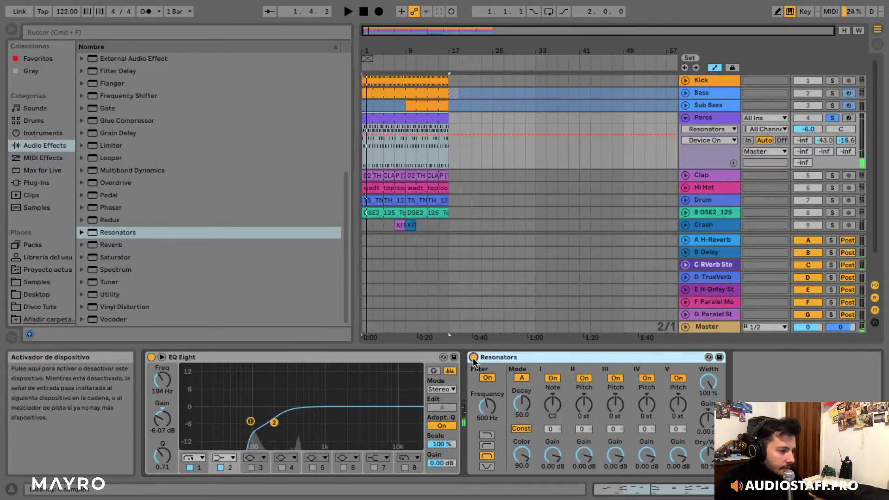
click(474, 357)
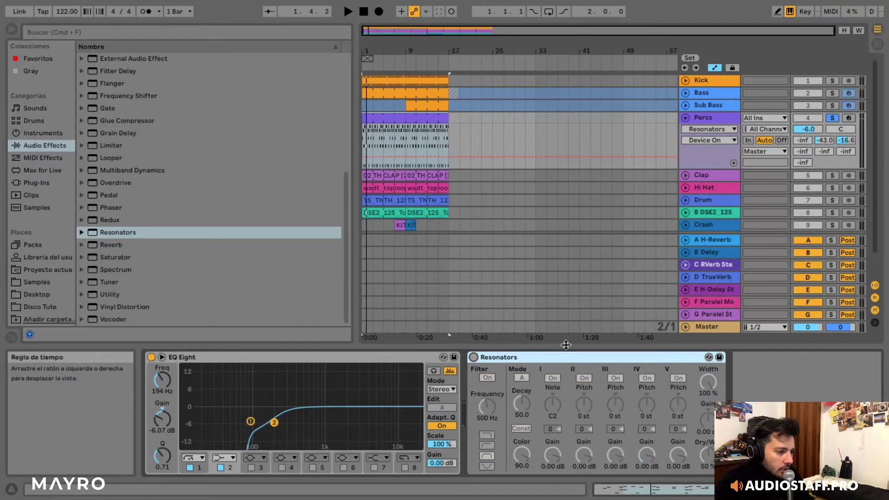
click(476, 357)
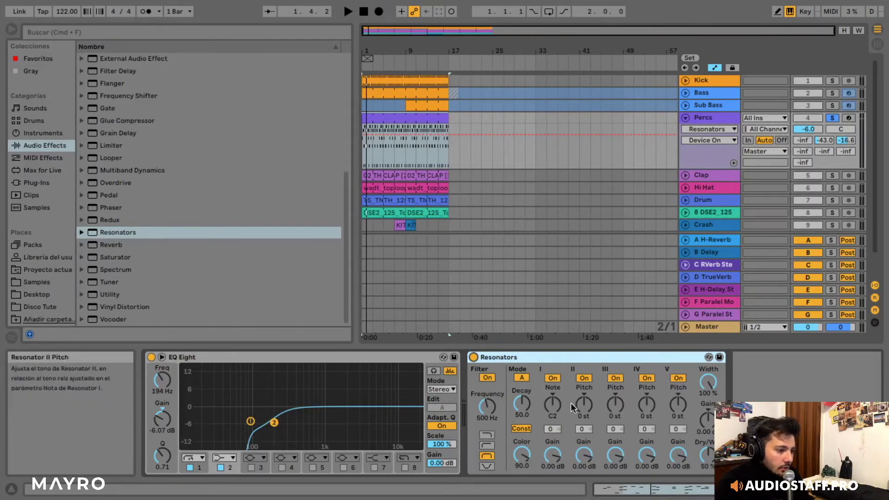
Try other pitches for resonators II, III and IV during playback and delete the Resonators device
key(space)
drag(583, 405, 584, 378)
drag(615, 404, 586, 417)
mouse_move(649, 409)
mouse_down()
mouse_move(649, 418)
mouse_move(651, 407)
mouse_up()
click(602, 357)
key(Delete)
Audition the Berlin, Brooklyn and LosAngeles Resonators presets on Percs and load the Moscow preset in their place
click(157, 235)
scroll(199, 240, down, 3)
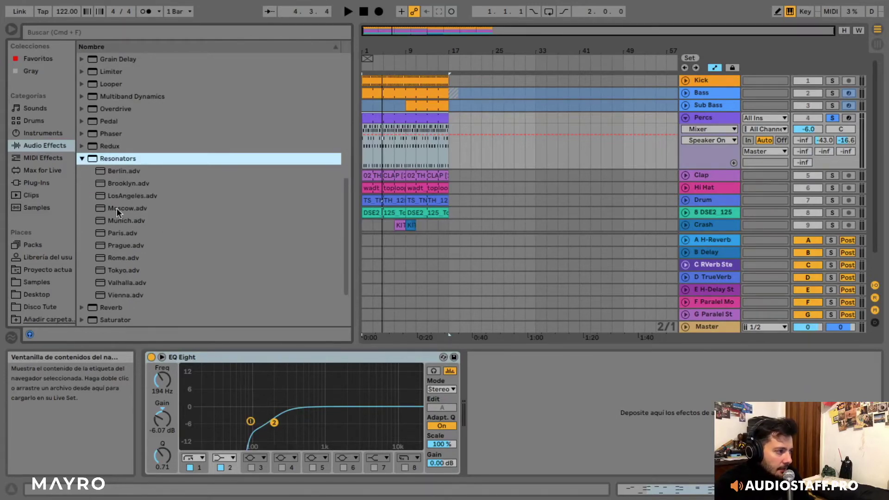
double_click(125, 171)
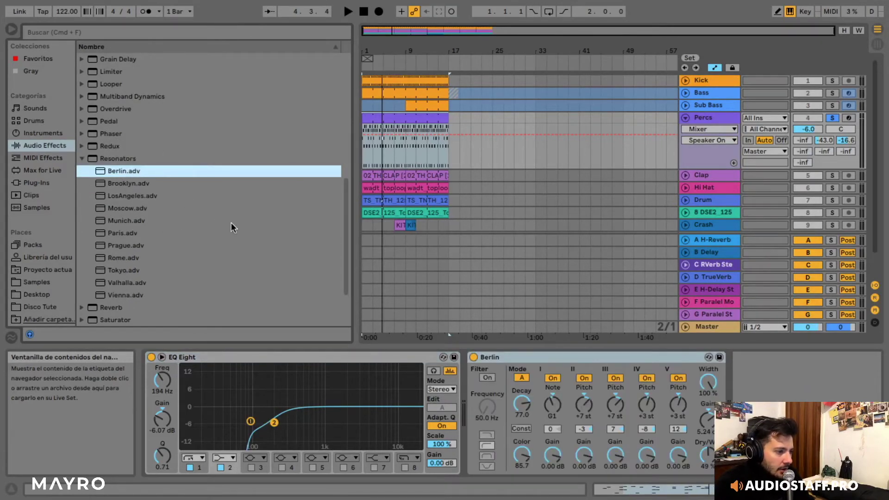
key(space)
click(125, 183)
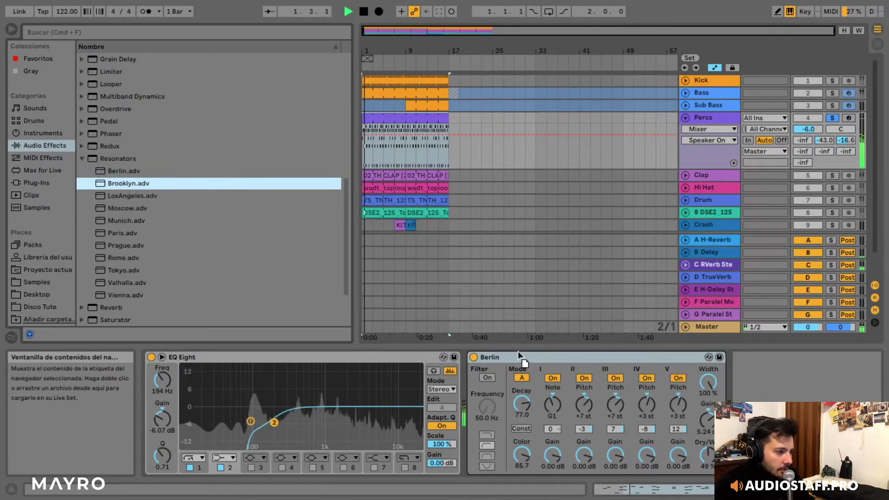
click(127, 194)
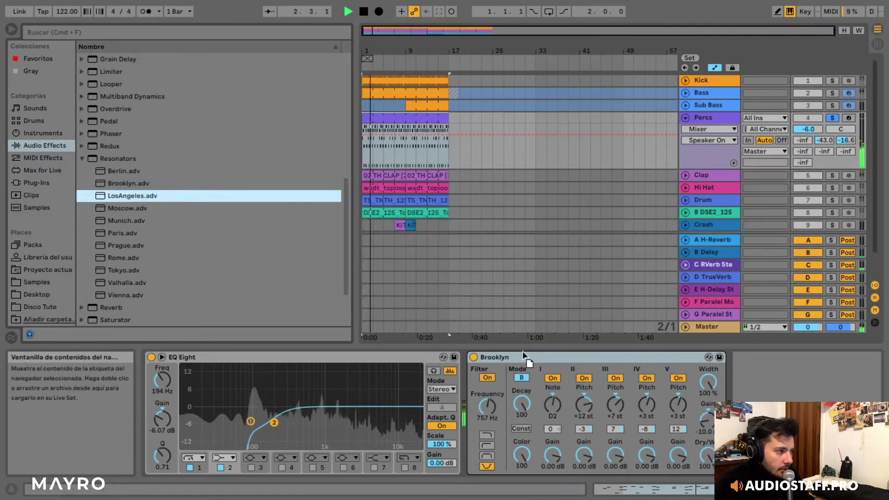
click(120, 207)
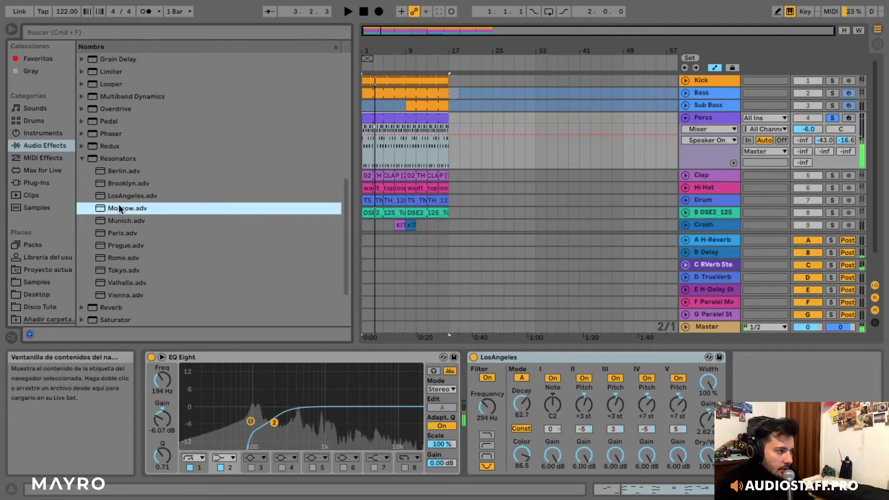
key(space)
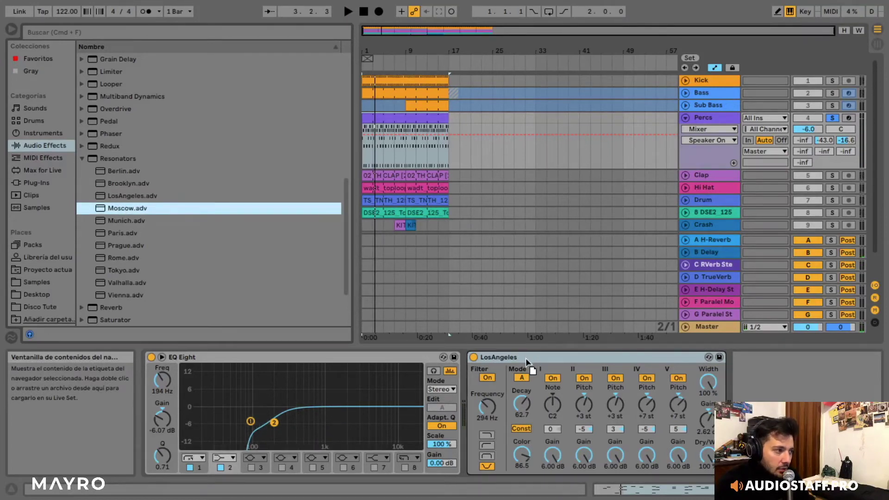
key(space)
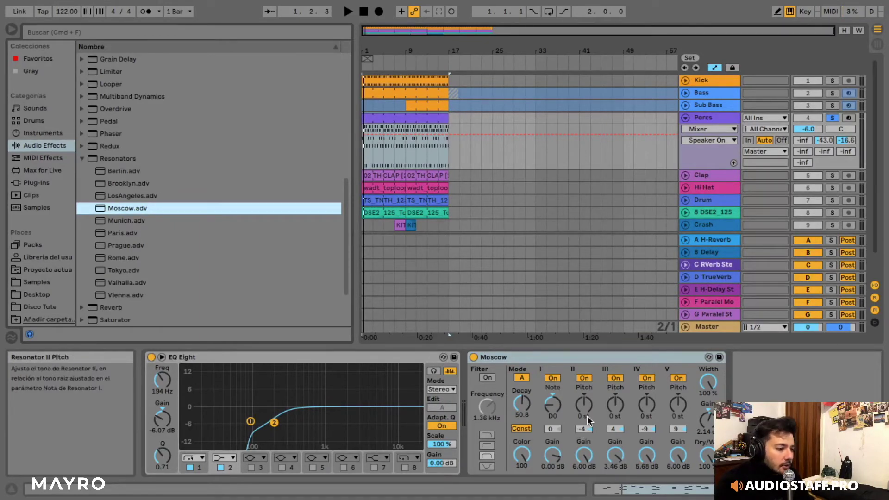
Try resonator II's pitch at +3 st during playback and return it to 0 st
click(553, 406)
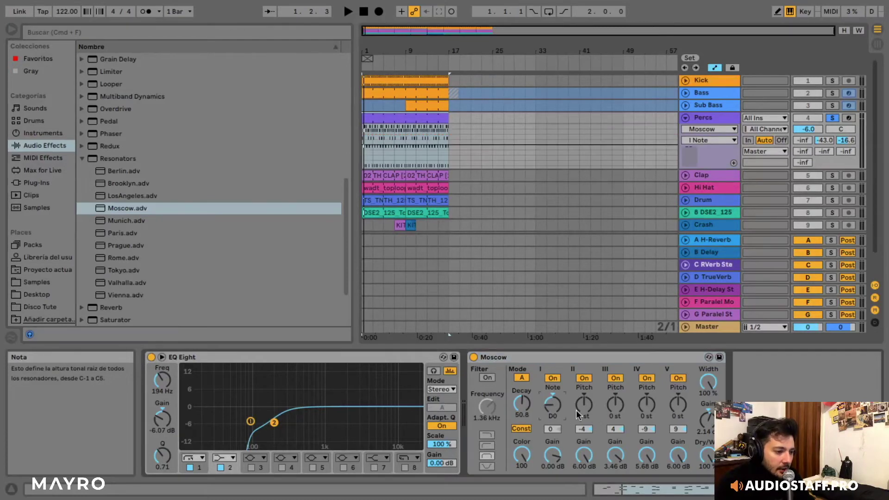
key(space)
drag(582, 406, 582, 398)
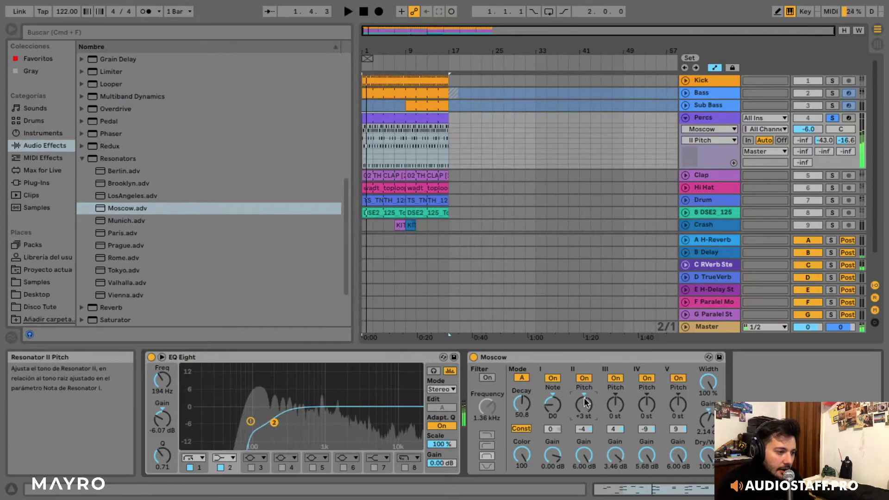
click(585, 394)
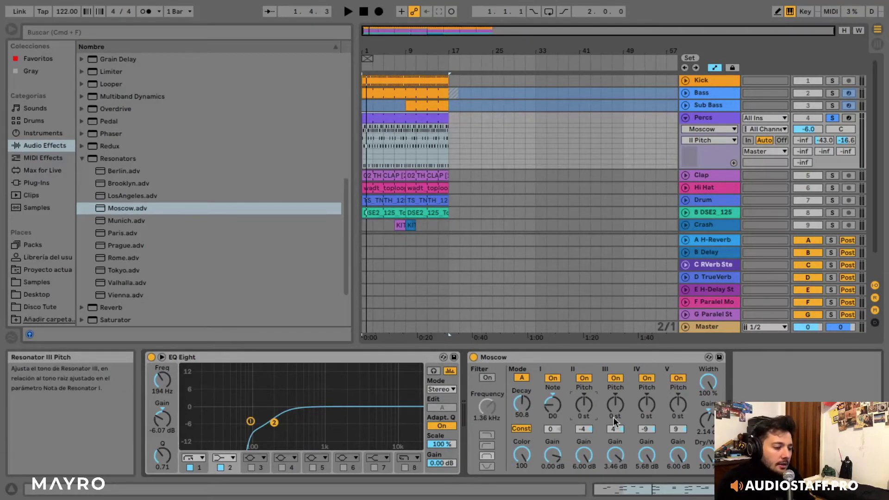
Set the Moscow device's resonator I root note to A0 while auditioning the soloed percussion
mouse_move(552, 404)
mouse_down()
mouse_move(551, 390)
mouse_move(555, 423)
mouse_move(555, 402)
mouse_move(554, 410)
mouse_up()
key(space)
key(space)
key(space)
key(space)
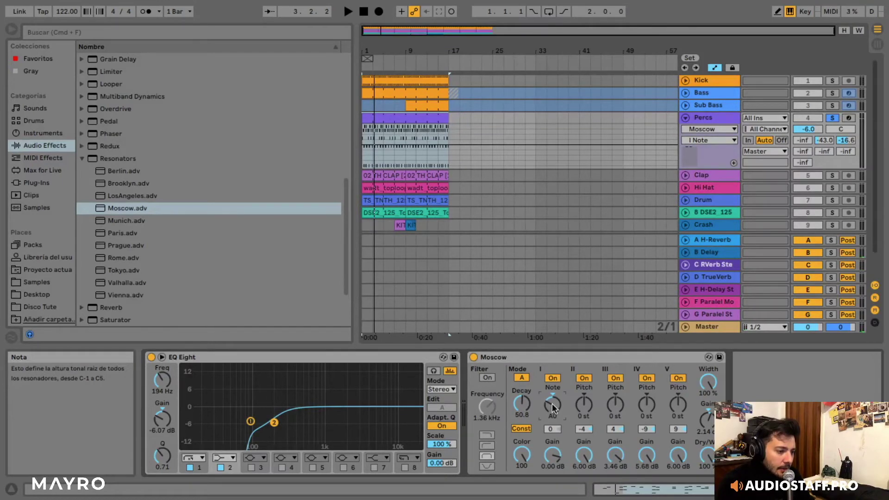
Play the percussion and compare its sound with the Moscow device bypassed and active
key(space)
click(475, 358)
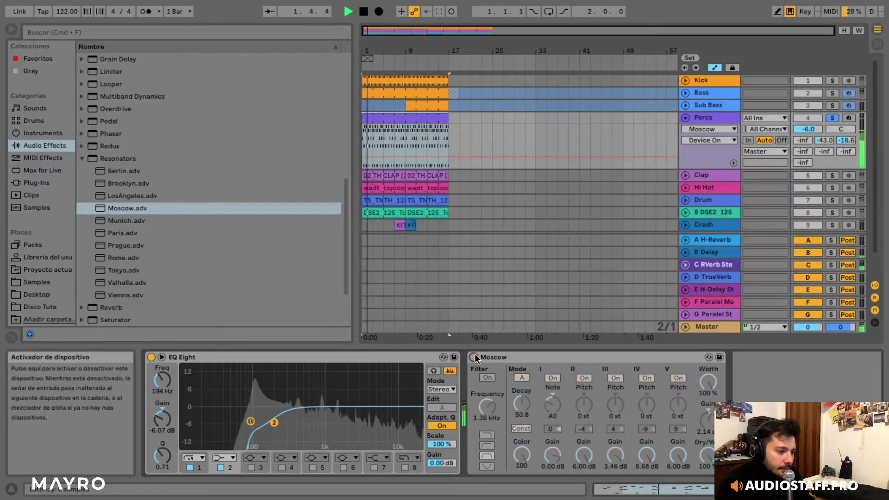
key(space)
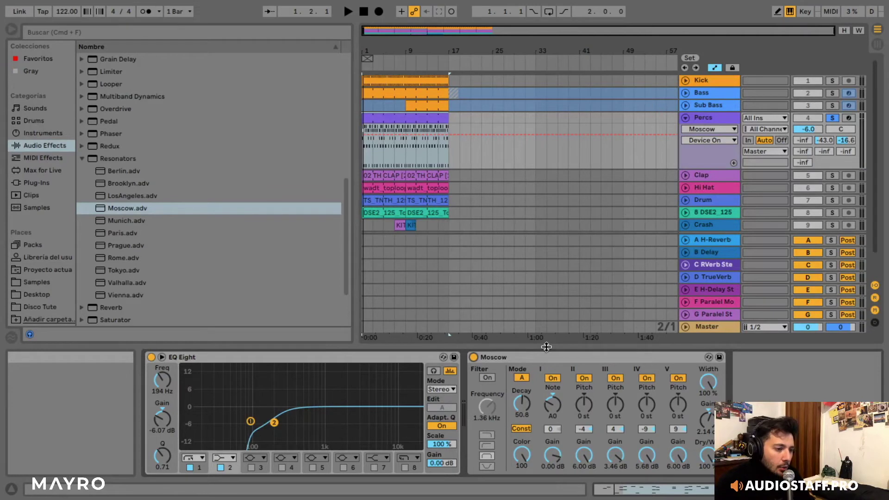
Lower the Moscow device's Decay to 22.2 during playback, comparing the sound with the device bypassed
drag(510, 413, 522, 445)
key(space)
drag(519, 403, 518, 395)
key(space)
key(space)
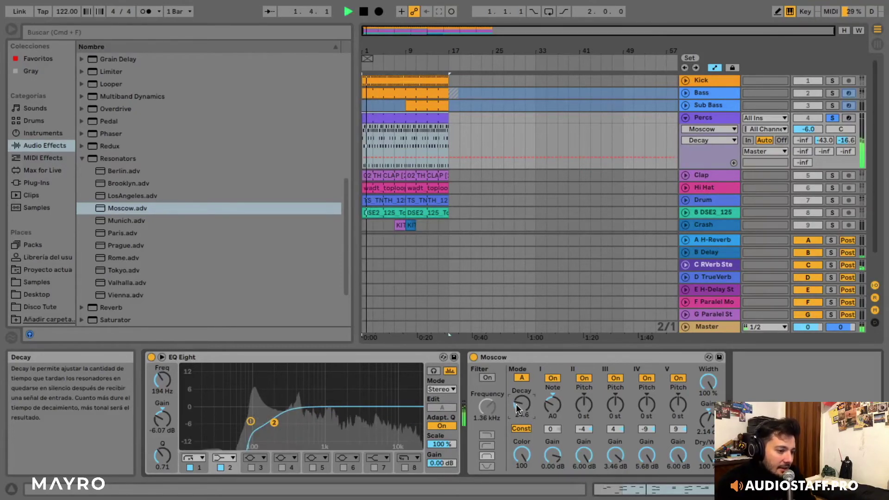
key(space)
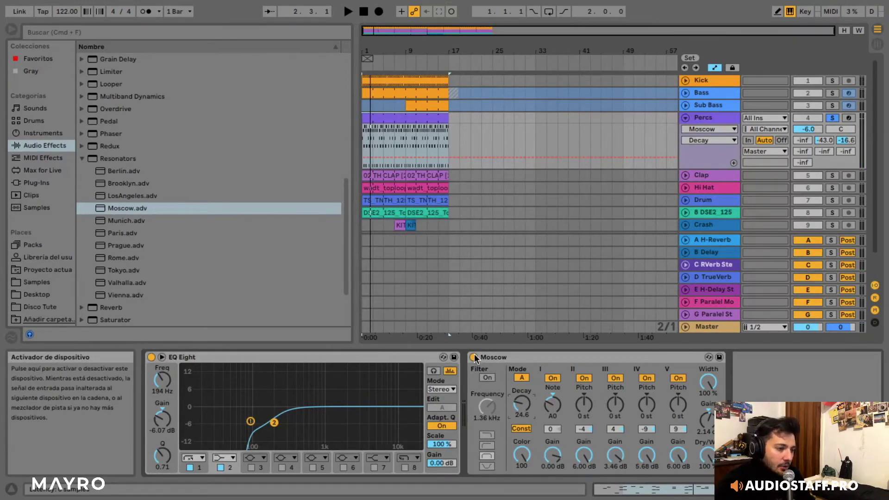
click(473, 357)
key(space)
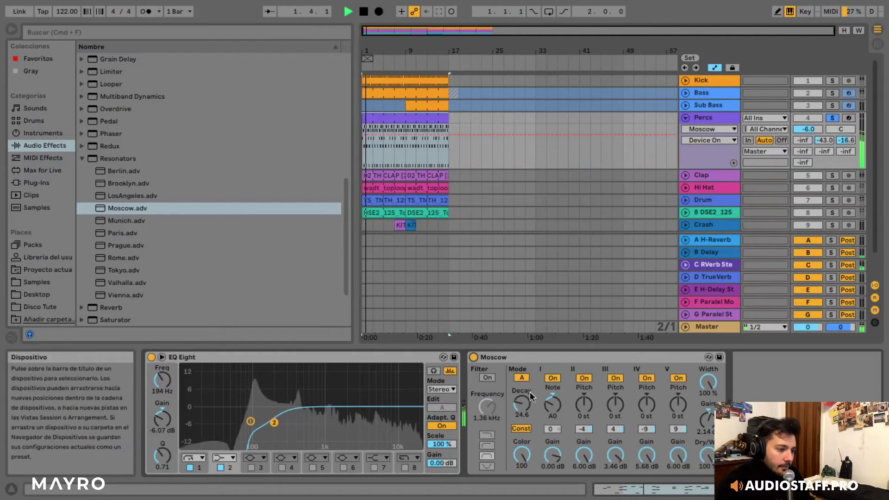
key(space)
drag(531, 397, 531, 401)
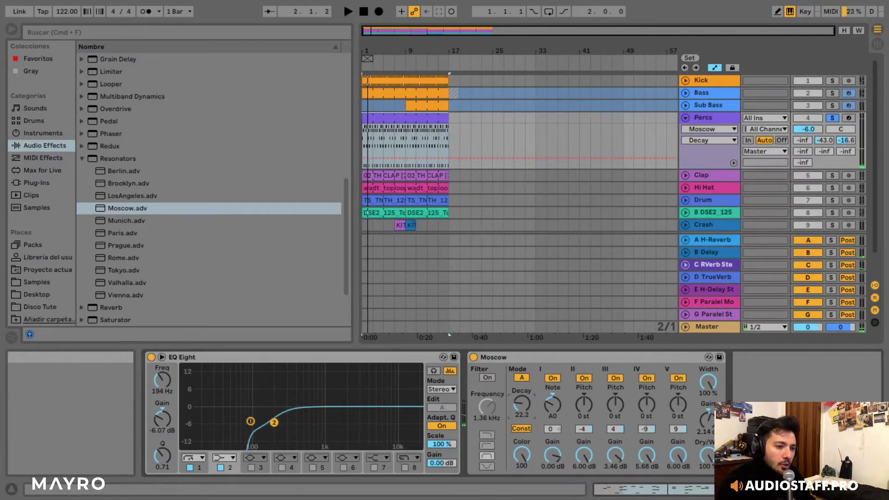
Try the Moscow device's Dry/Wet mix at 57% with the Percs track still soloed
drag(706, 456, 706, 468)
key(space)
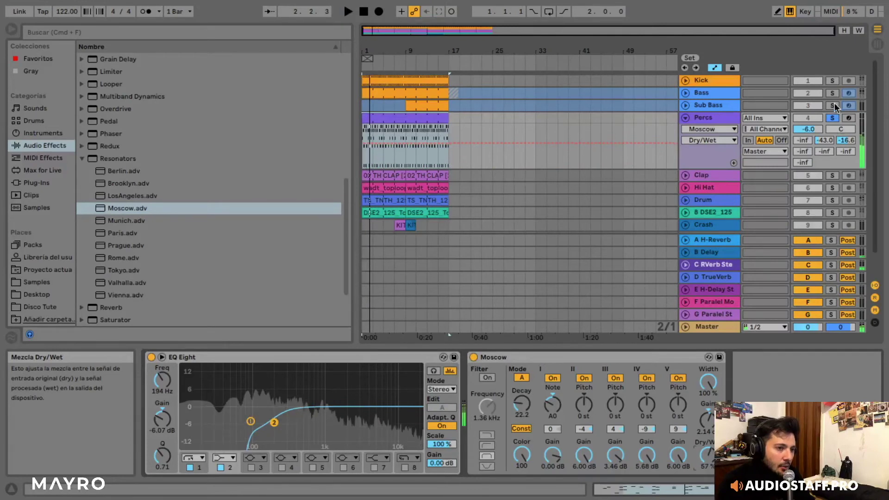
key(space)
Turn off the Percs solo, audition the full mix and raise the Moscow device's Dry/Wet to near maximum
click(832, 118)
key(space)
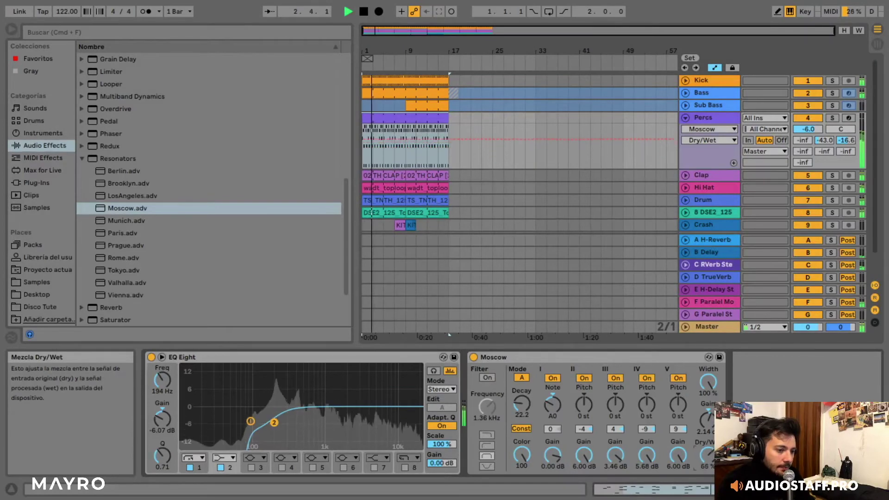
key(space)
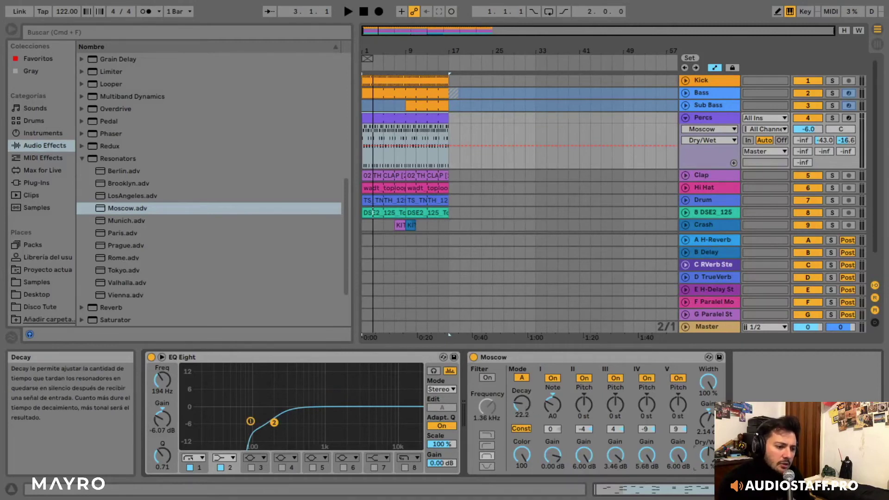
drag(708, 455, 707, 409)
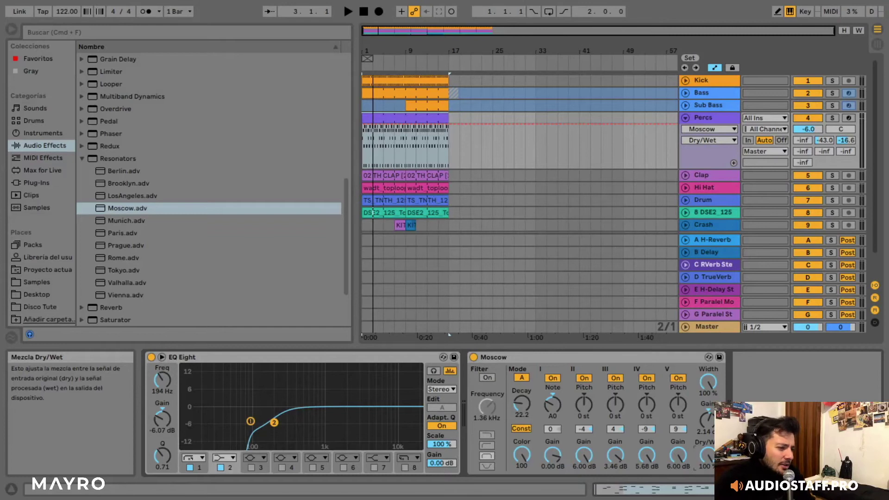
Show the Moscow Decay automation on Percs and draw a ramp rising to about 79 by bar 9
click(514, 411)
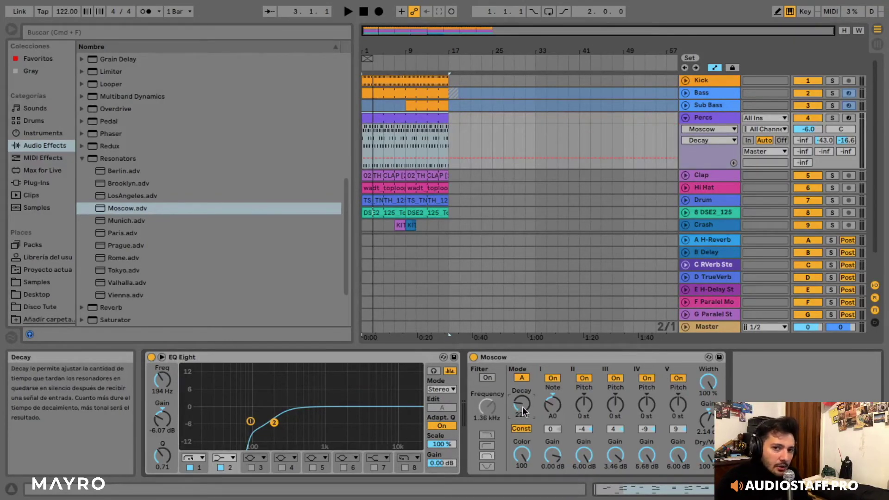
right_click(523, 411)
click(541, 410)
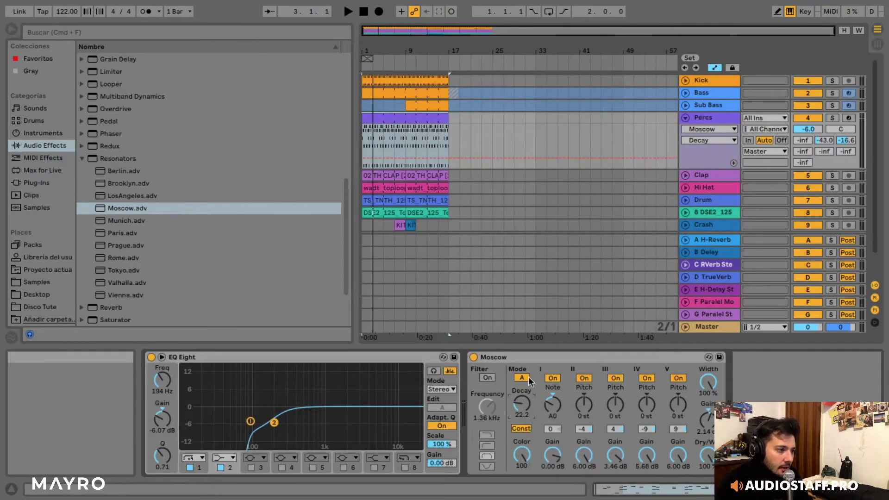
key(space)
click(363, 158)
drag(373, 158, 425, 132)
Automate the Percs send to D TrueVerb to rise over the first eight bars and drop to -inf after them
click(808, 151)
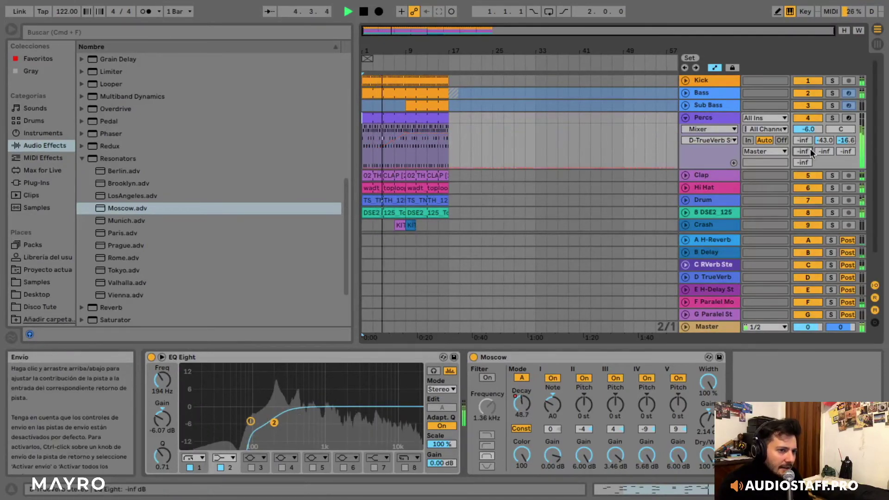
drag(366, 170, 406, 168)
Return to the Decay automation and drop its level to about 33 from bar 9 onward
click(521, 403)
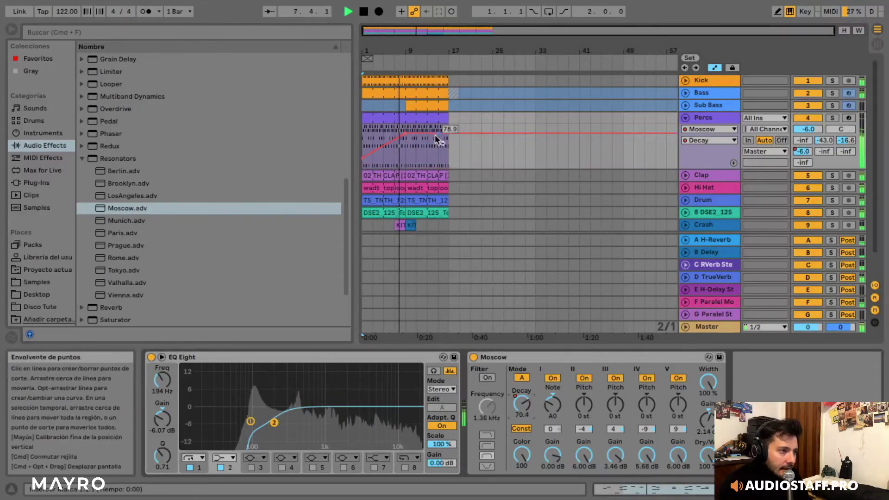
drag(410, 158, 410, 151)
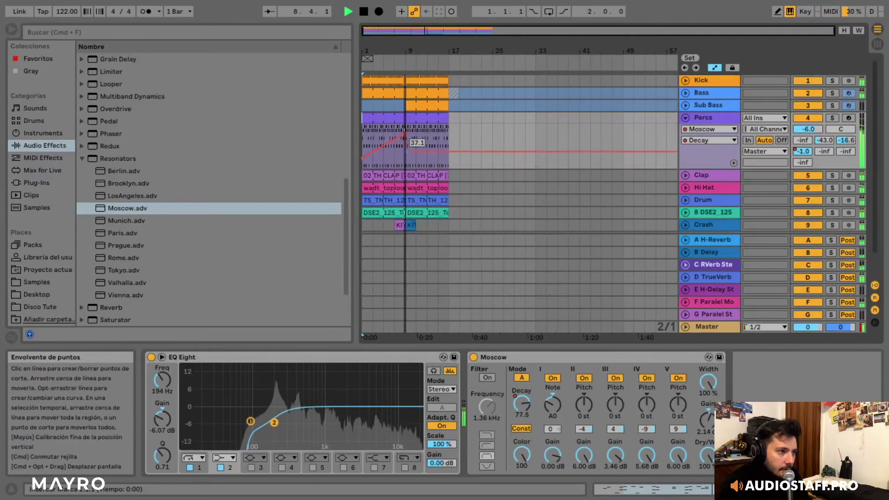
drag(408, 151, 404, 156)
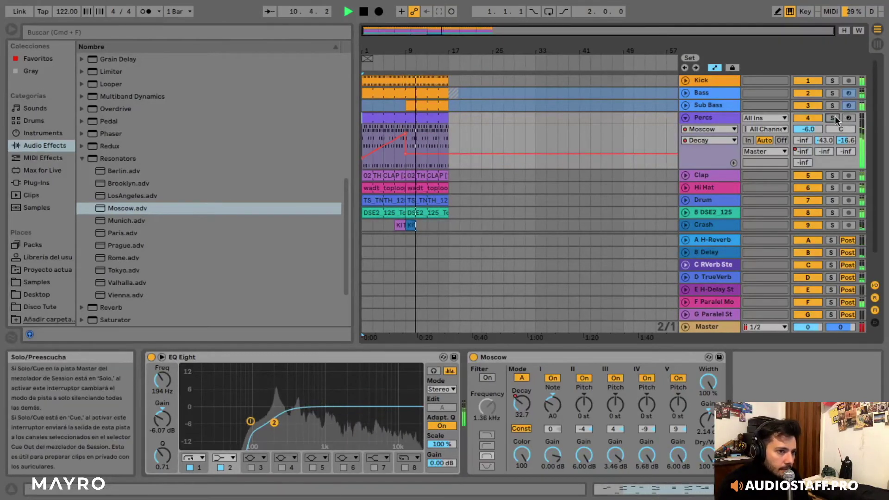
Compare the full mix with the Moscow device bypassed and active, and stop playback
click(474, 356)
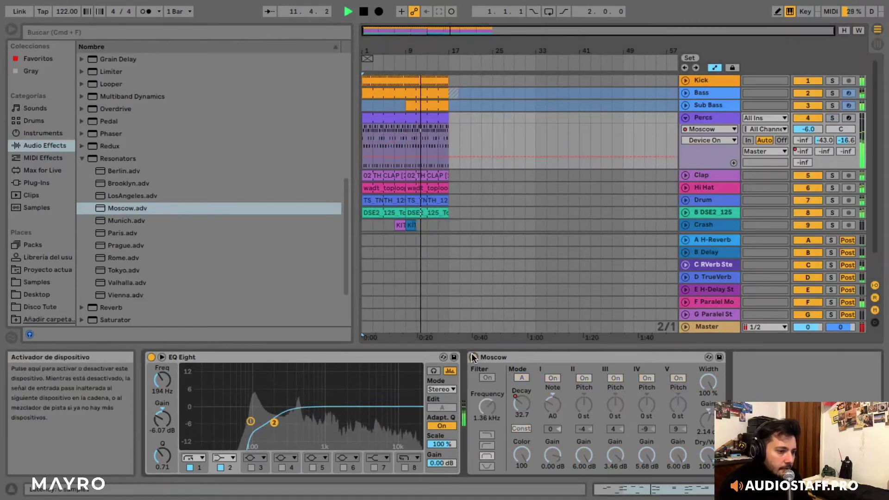
click(473, 356)
key(space)
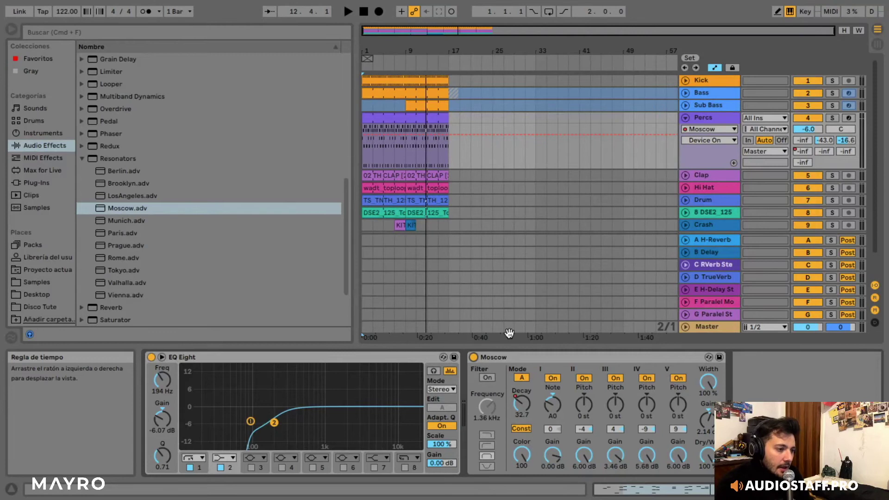
Bypass the Moscow device and add the Corpus audio effect after it on the Percs track
click(474, 357)
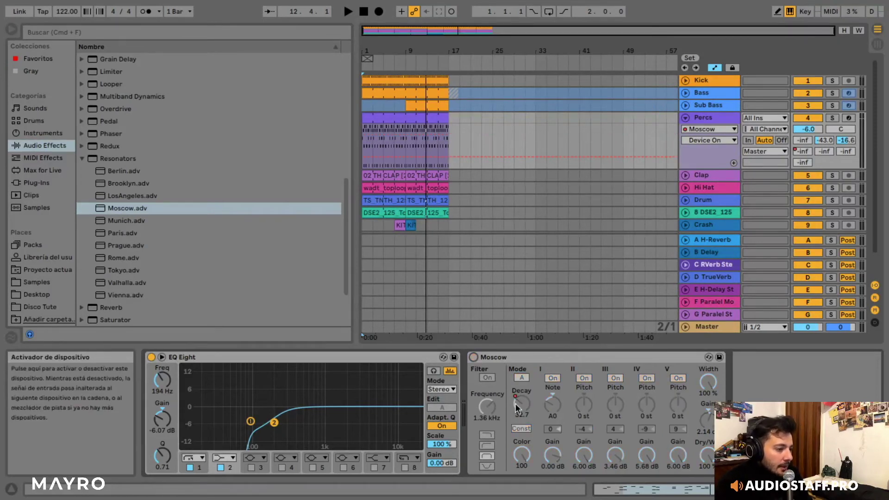
click(178, 155)
key(Left)
key(Left)
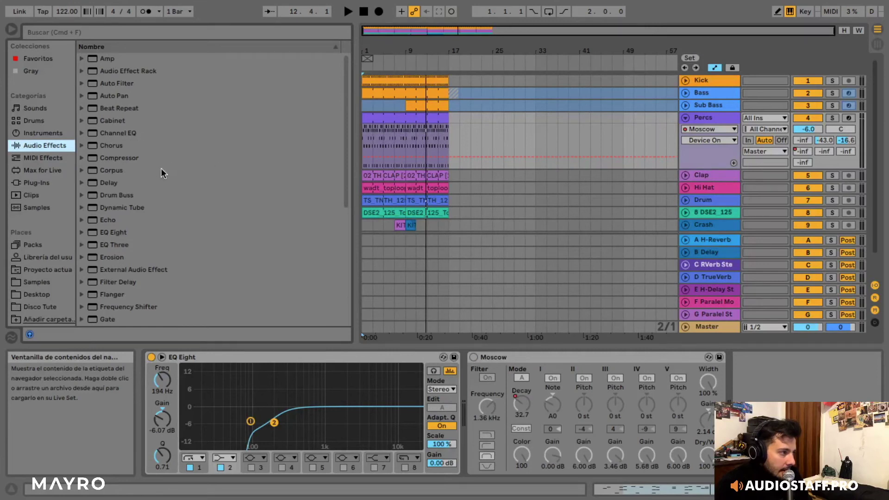
click(124, 171)
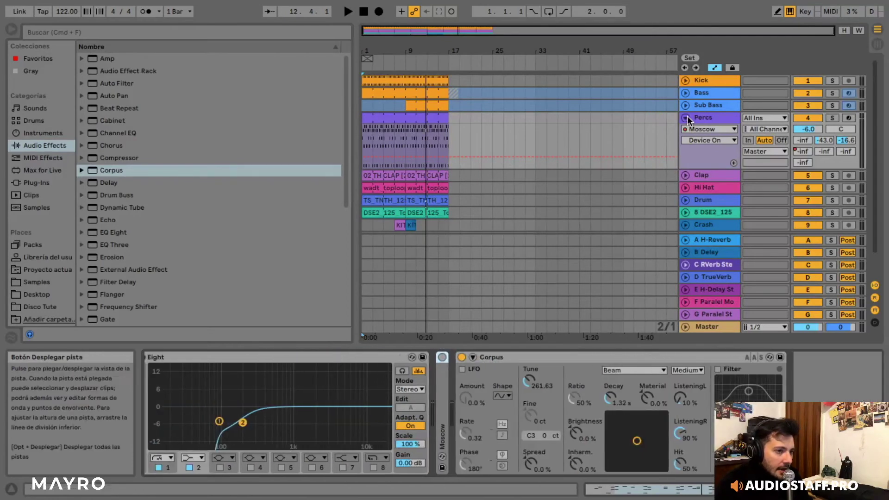
Solo the Percs track and play it to compare the sound with Corpus on and off
click(832, 119)
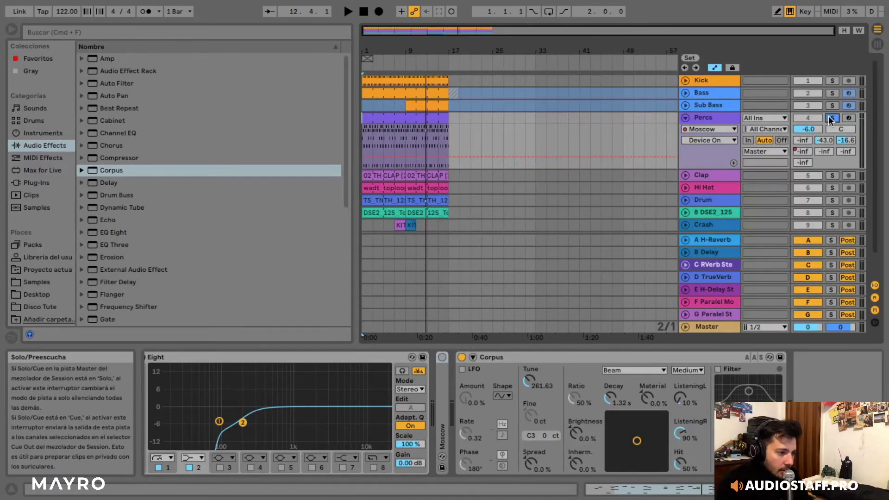
key(space)
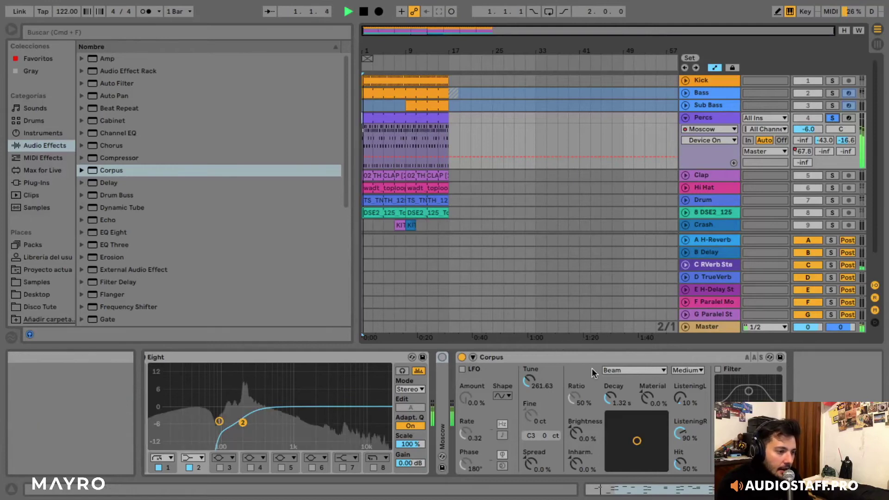
click(614, 354)
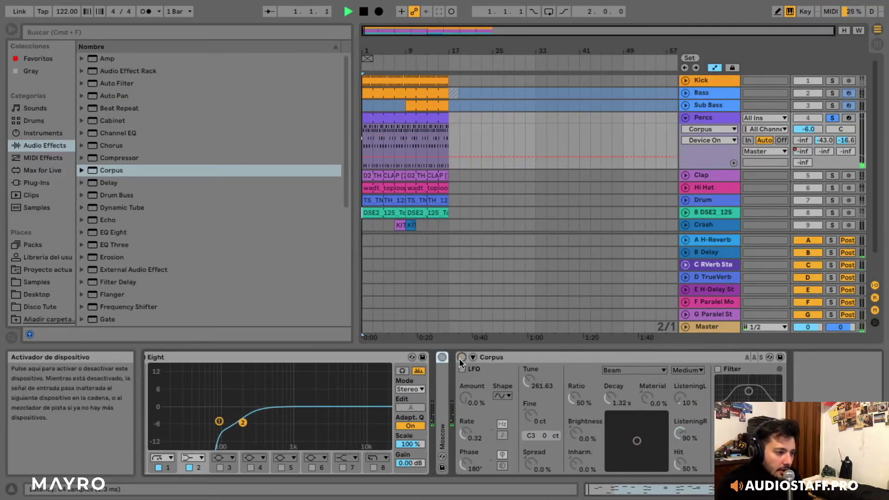
Audition the Corpus resonance types Marimba, String, Membrane, Beam, Plate and Pipe on the soloed Percs, and settle on Tube
click(630, 369)
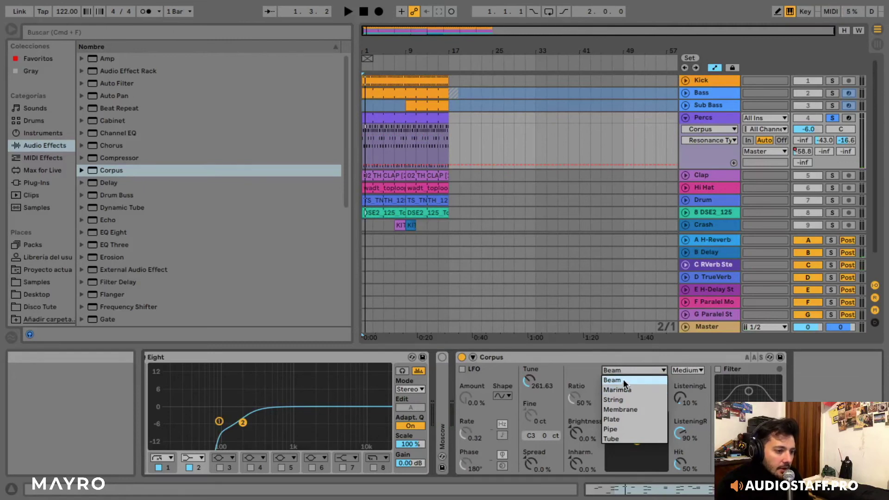
click(628, 391)
key(space)
click(631, 370)
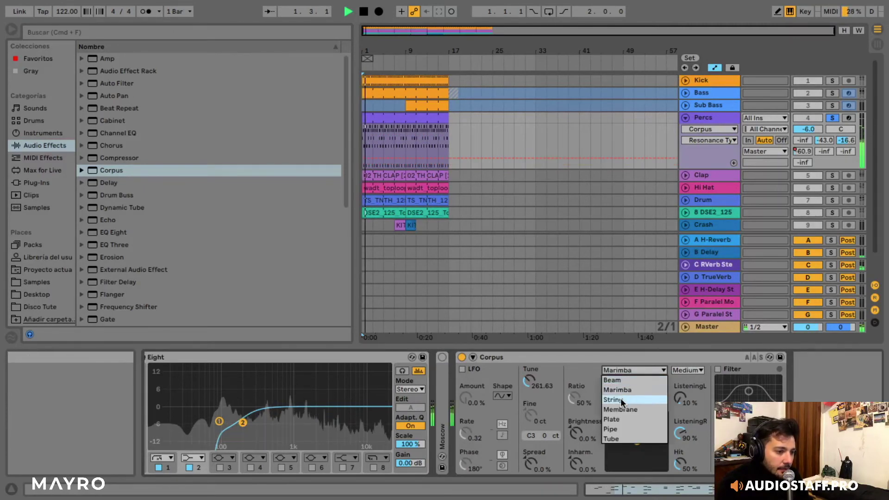
click(616, 400)
click(639, 369)
click(635, 409)
click(630, 370)
click(623, 380)
click(626, 373)
click(621, 419)
click(630, 370)
click(624, 429)
click(631, 370)
click(623, 438)
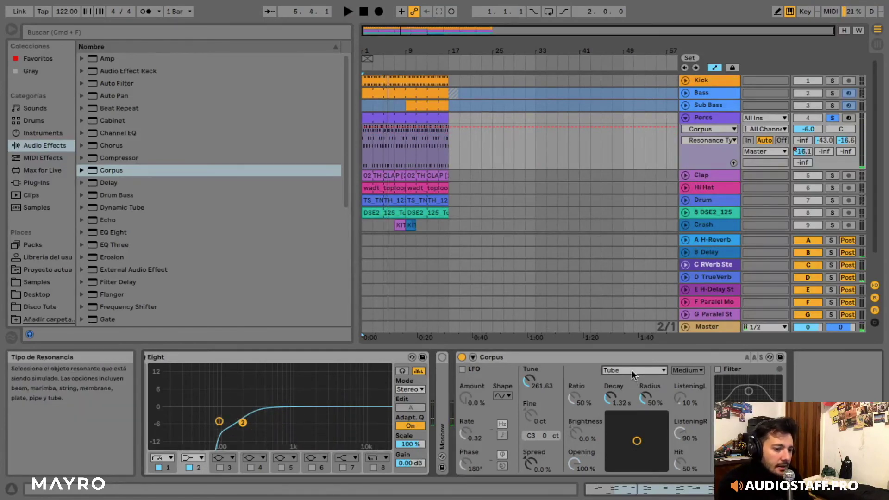
key(space)
key(space)
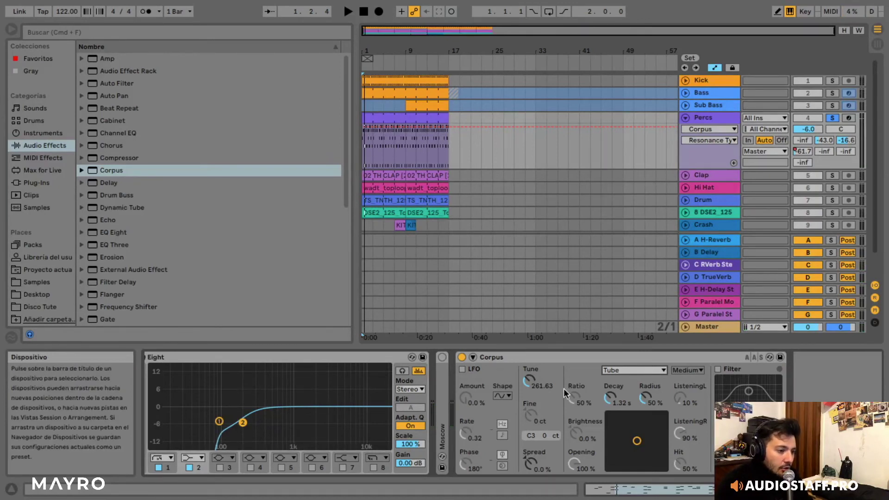
Raise the Corpus Tune to about 529 Hz, and try a Spread of 57% before resetting it to 0%
drag(527, 380, 527, 370)
key(space)
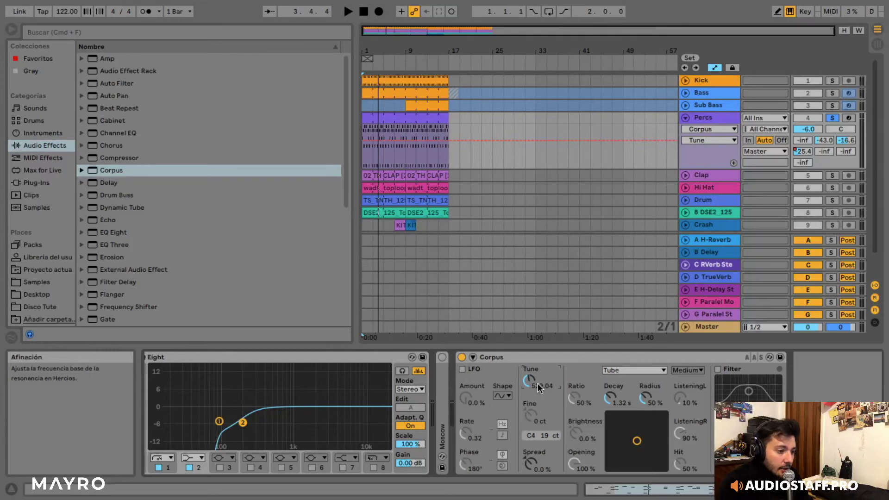
key(space)
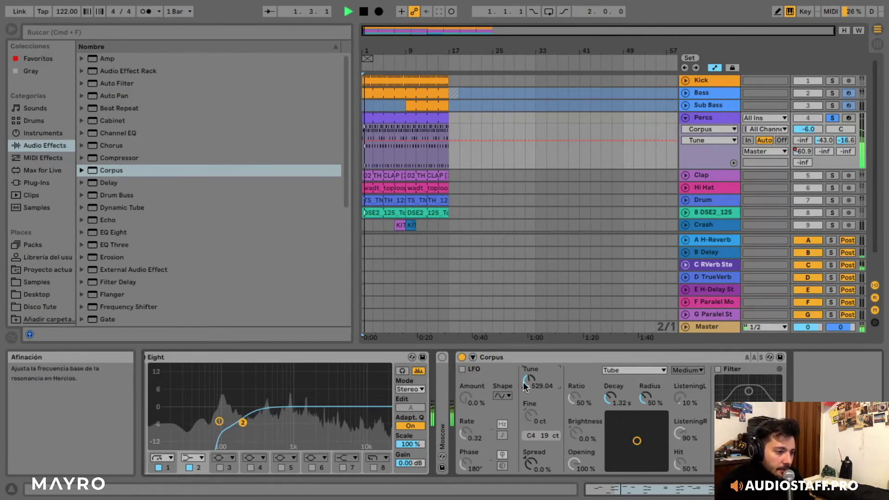
drag(526, 465, 527, 474)
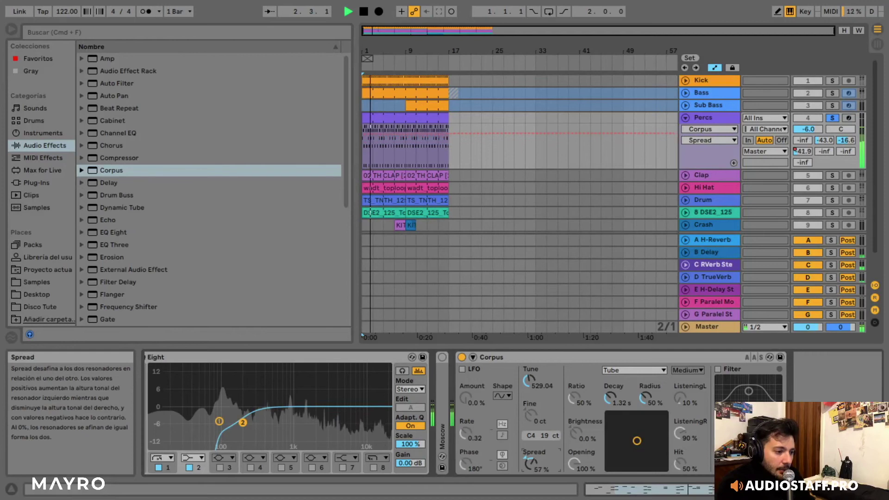
double_click(530, 464)
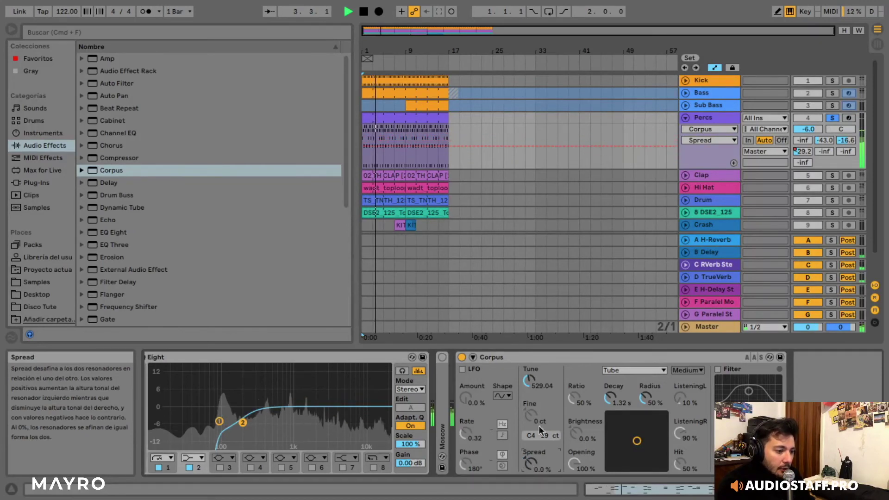
Shape the Corpus tube resonance during playback with a Radius of 63% and a Decay of 968 ms
drag(610, 398, 646, 391)
click(764, 458)
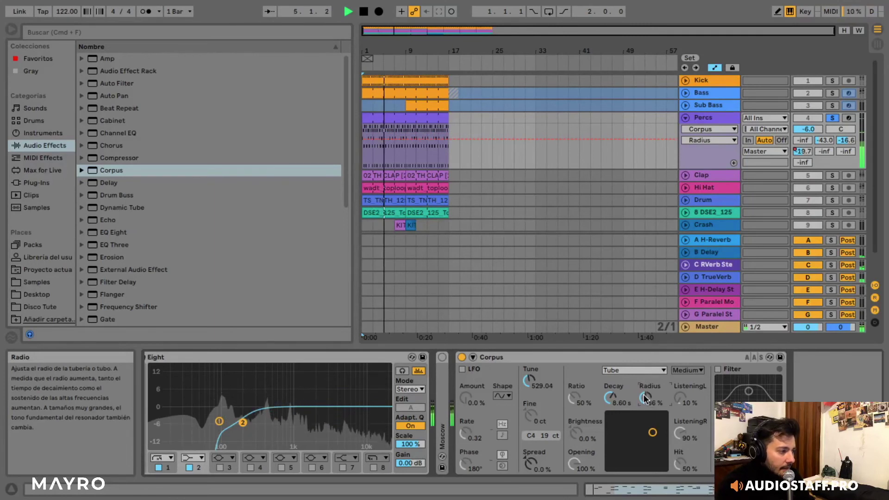
drag(645, 398, 645, 408)
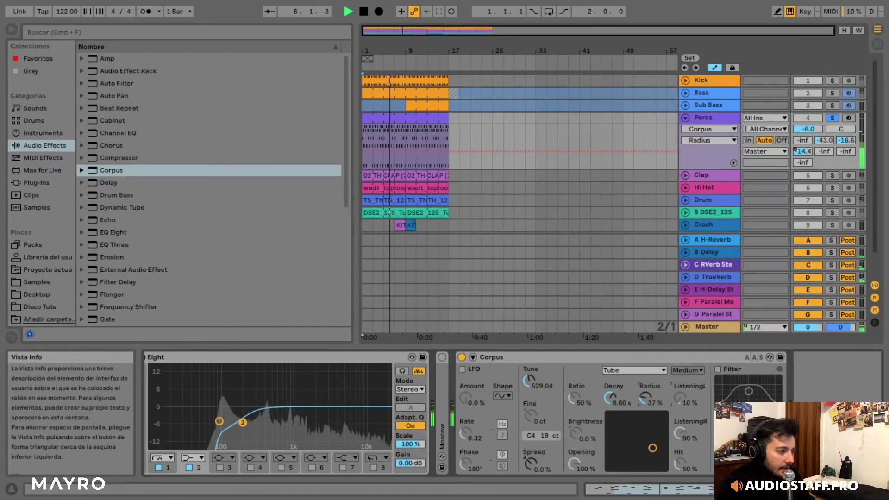
drag(642, 393, 643, 383)
drag(652, 442, 633, 434)
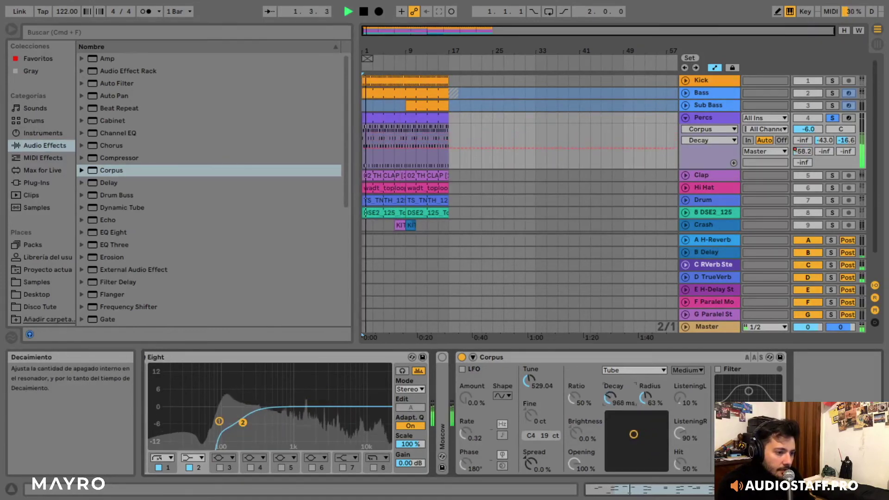
Compare the Percs with Corpus bypassed and active, and lower its Radius to 52%
click(461, 358)
click(462, 358)
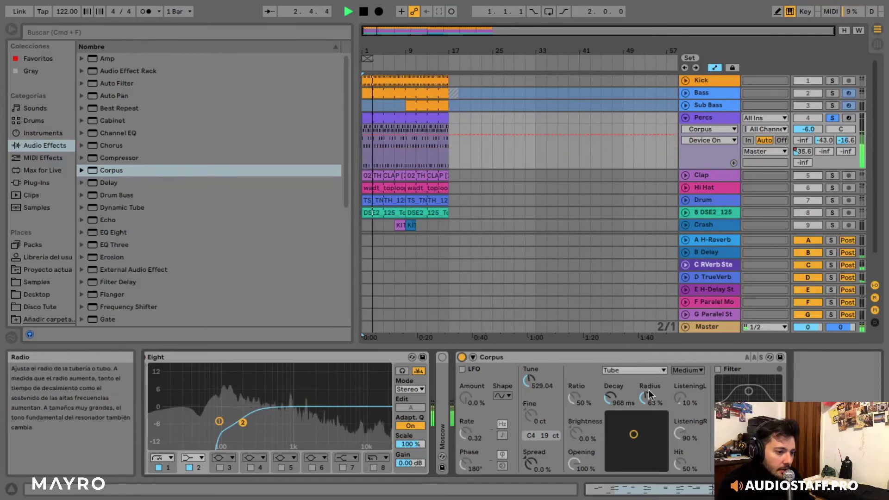
drag(644, 397, 649, 376)
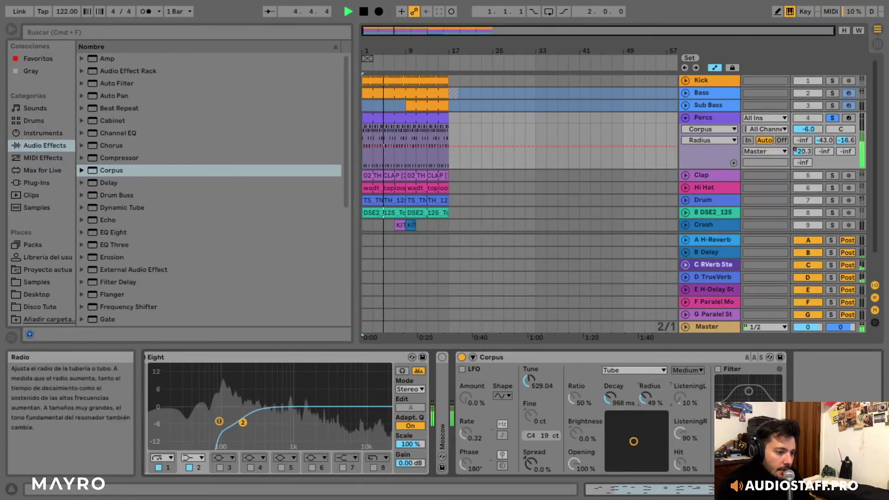
key(space)
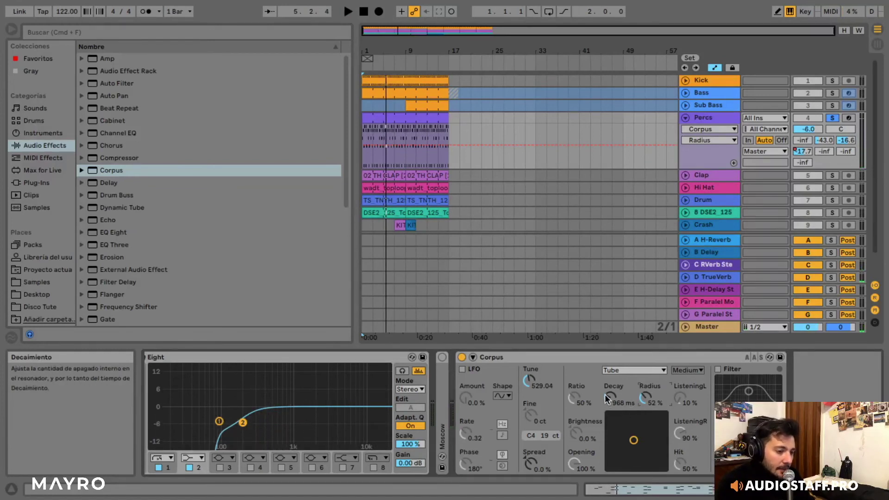
Shorten the Corpus Decay to 829 ms and adjust its Dry/Wet, comparing the result with the device bypassed
key(space)
mouse_move(607, 398)
mouse_down()
mouse_move(607, 372)
mouse_move(606, 400)
mouse_up()
click(767, 464)
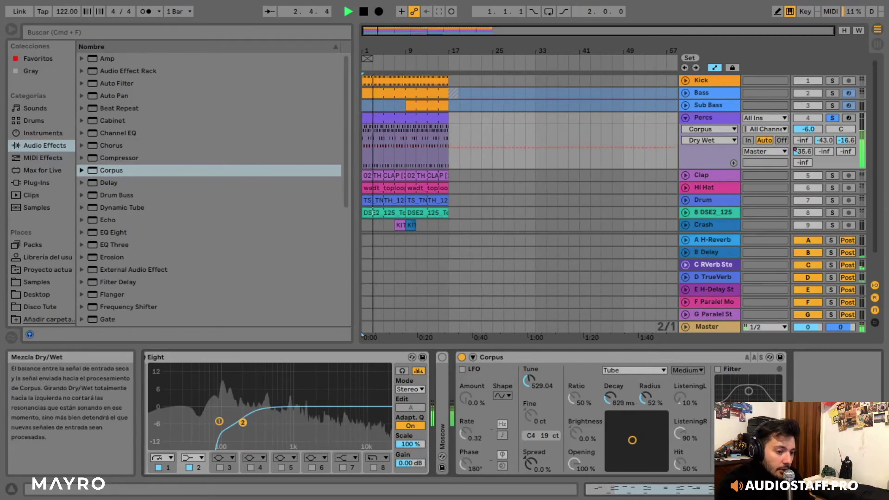
click(461, 357)
click(462, 357)
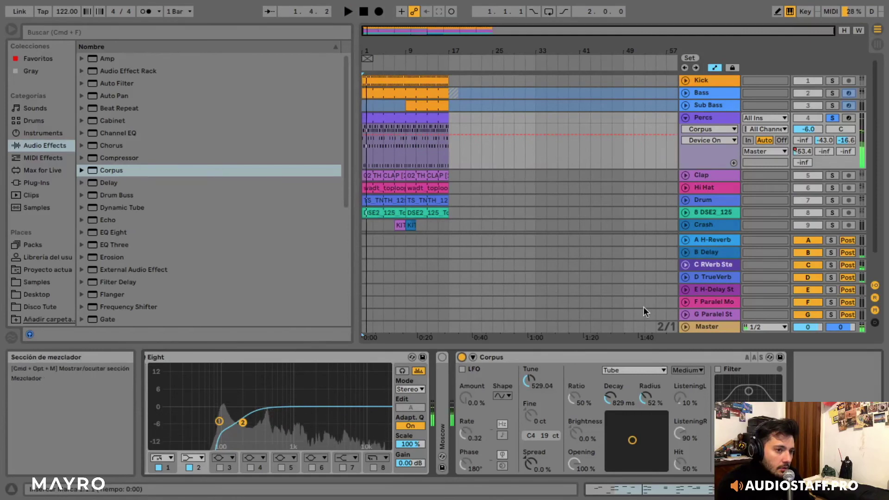
Try the Pipe resonance type in Corpus and switch to Plate
click(627, 374)
click(626, 430)
click(627, 370)
click(625, 420)
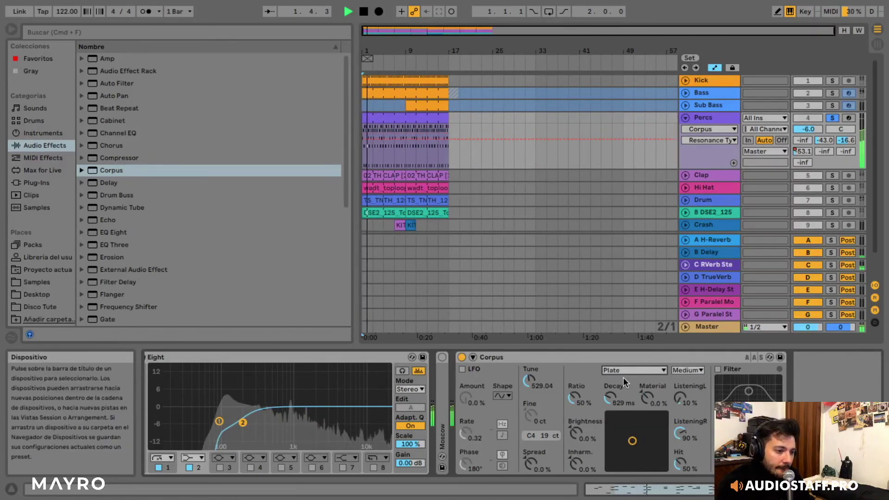
Lower the Corpus Tune to 32.70 Hz, the Decay to 251 ms and the Ratio to 34%
key(space)
click(531, 384)
key(Delete)
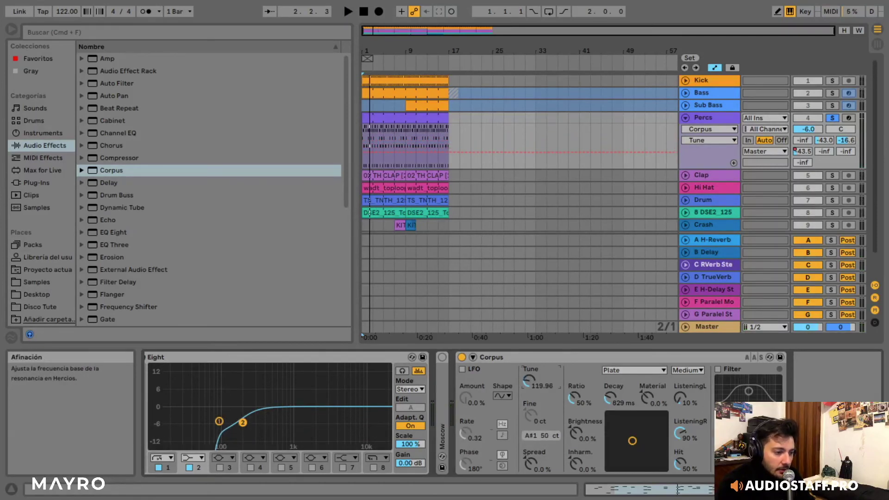
key(space)
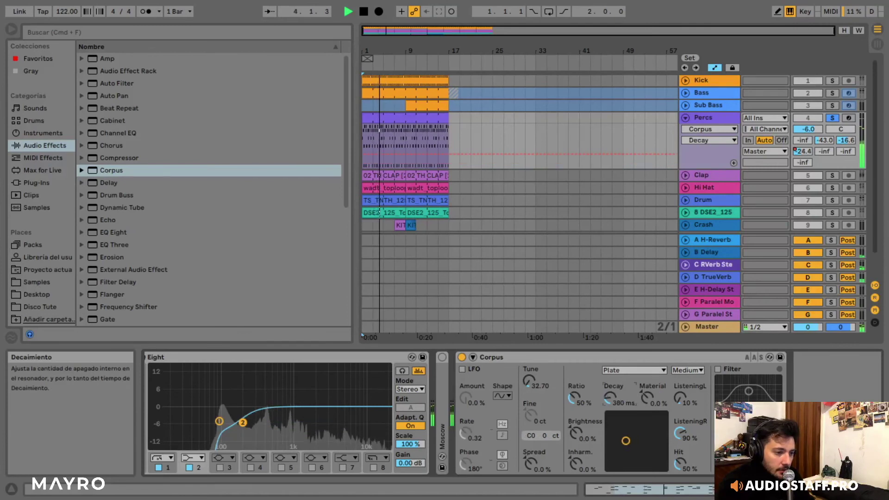
mouse_move(574, 397)
mouse_down()
mouse_move(574, 387)
mouse_move(574, 404)
mouse_up()
key(space)
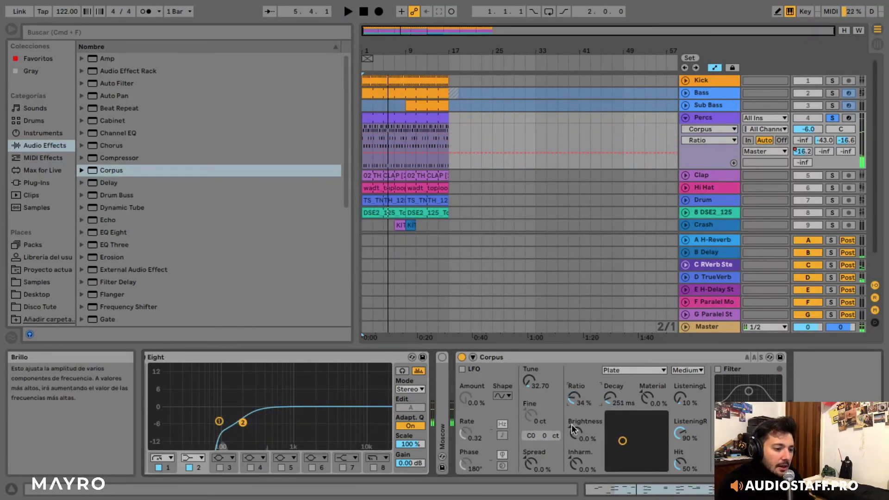
Set the Corpus resonator quality to Full and keep Plate as the resonance type
click(682, 370)
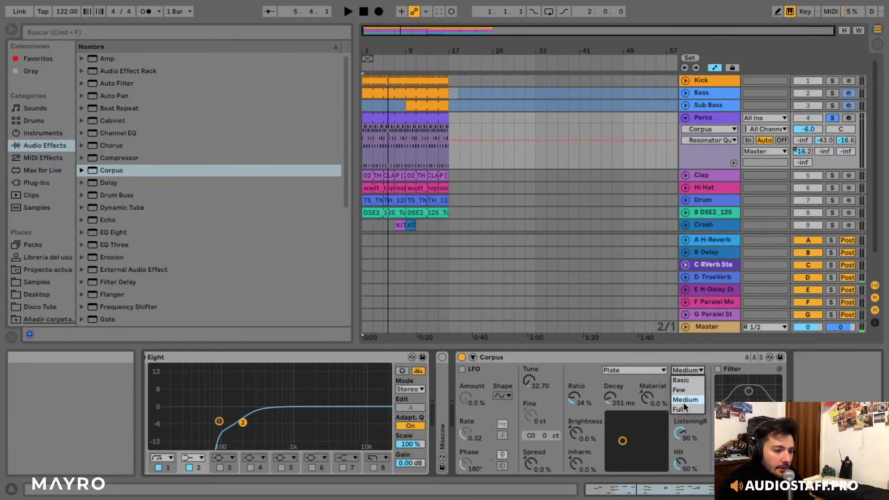
click(679, 409)
click(663, 370)
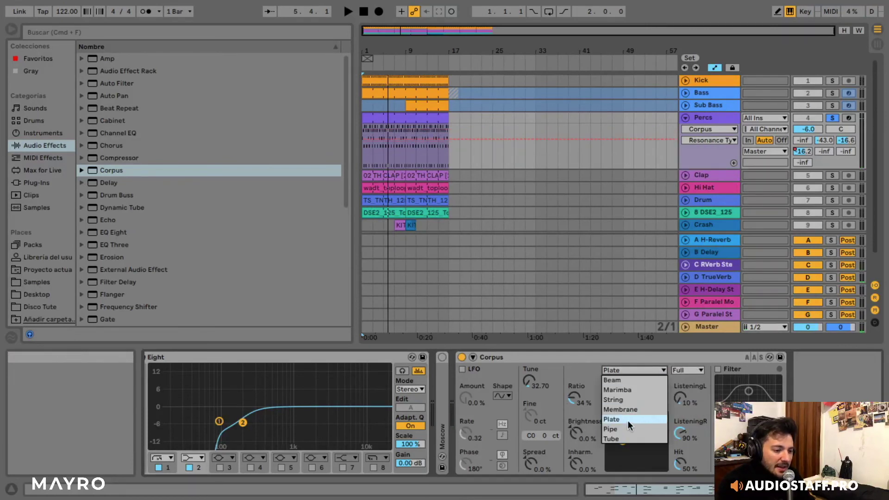
click(633, 370)
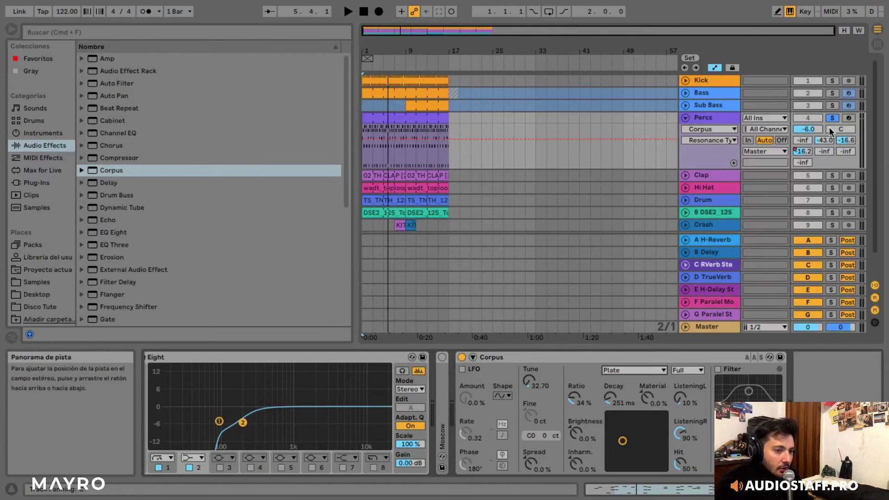
Play the full mix with the Percs solo off and adjust the Corpus Dry/Wet, comparing with the device bypassed
key(space)
click(769, 463)
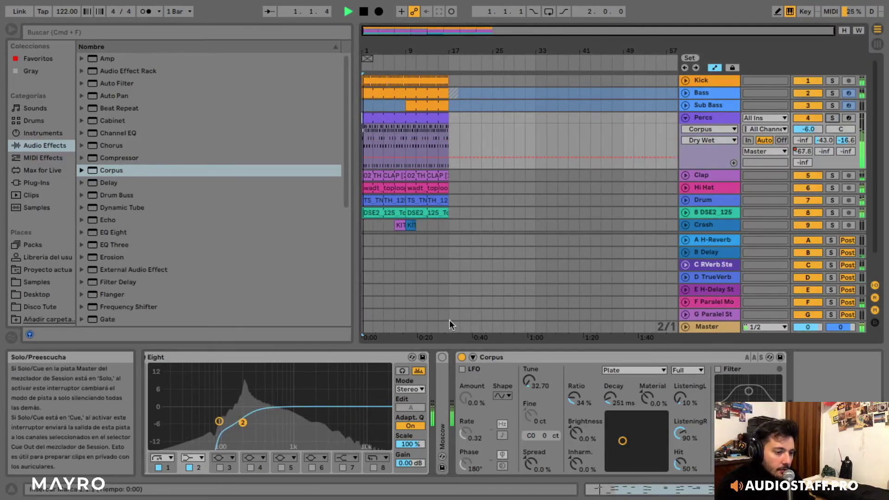
click(461, 357)
click(462, 357)
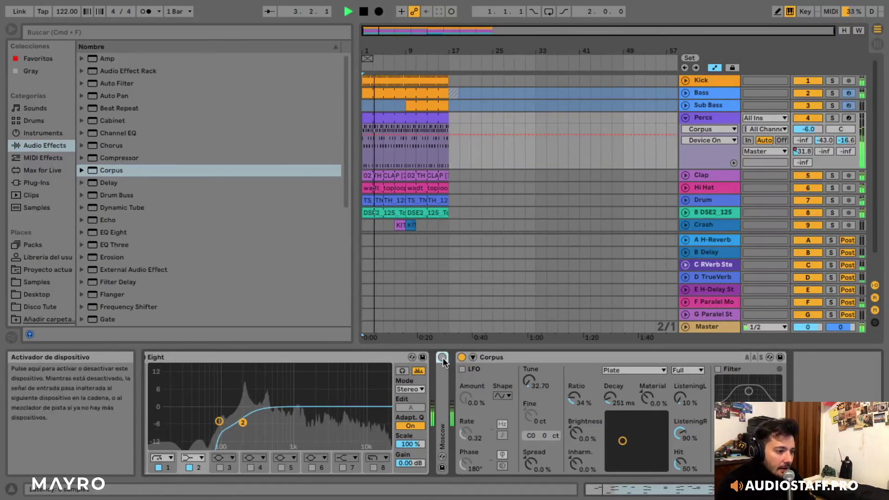
Reactivate and expand the Moscow device on Percs, and lower its Dry/Wet to 29%
double_click(439, 381)
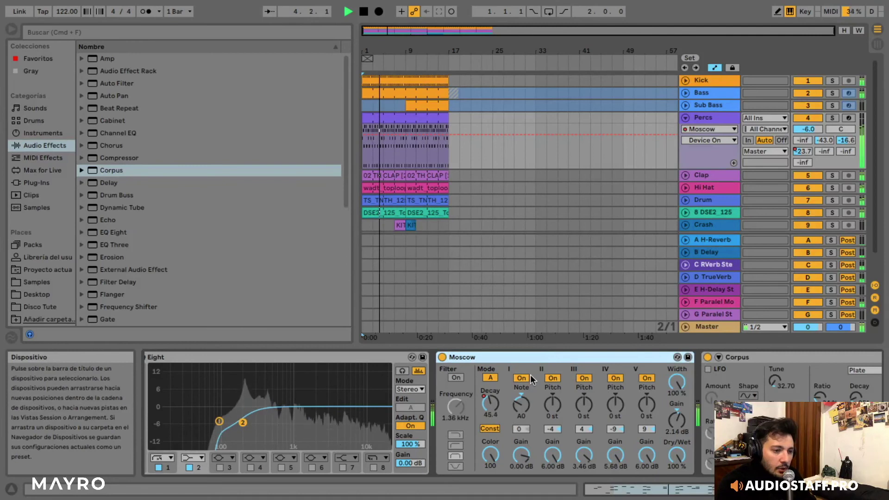
drag(677, 456, 676, 493)
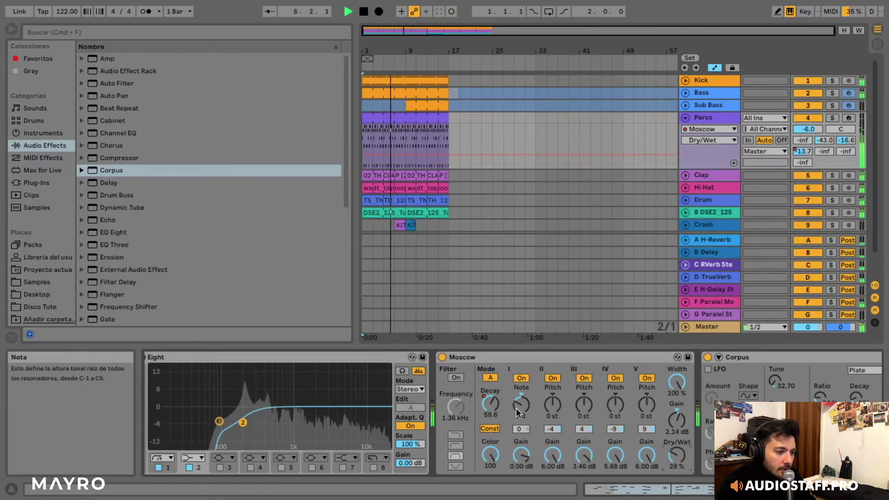
Show the Moscow device's Decay automation on the Percs track and lower its Dry/Wet to 25%
right_click(486, 406)
click(487, 406)
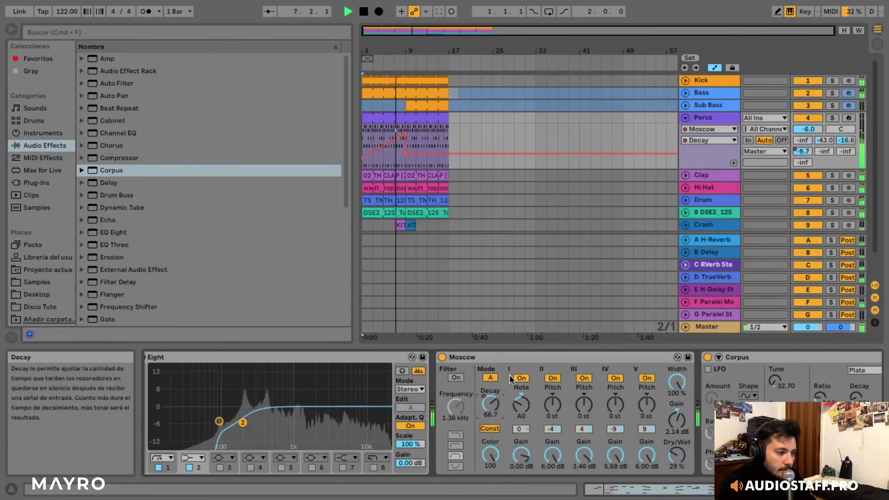
drag(684, 463, 684, 467)
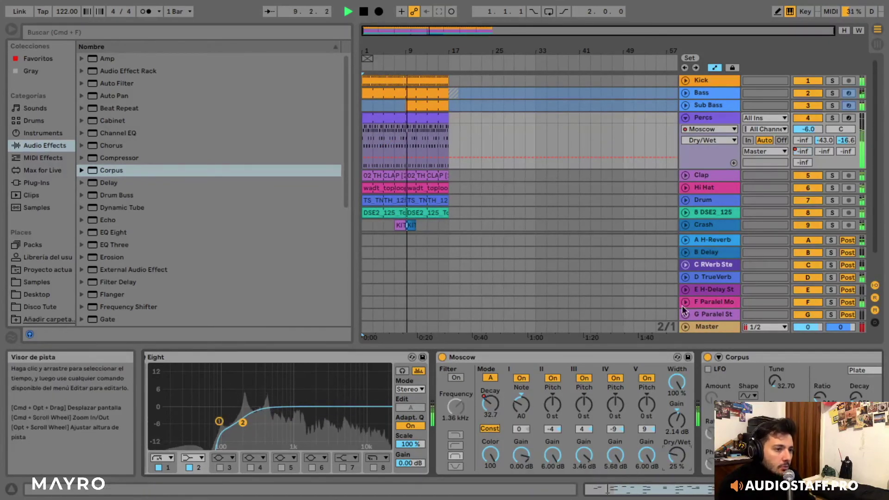
Bypass Corpus and Moscow during playback to hear the dry Percs, stop playback and reactivate both devices
click(708, 357)
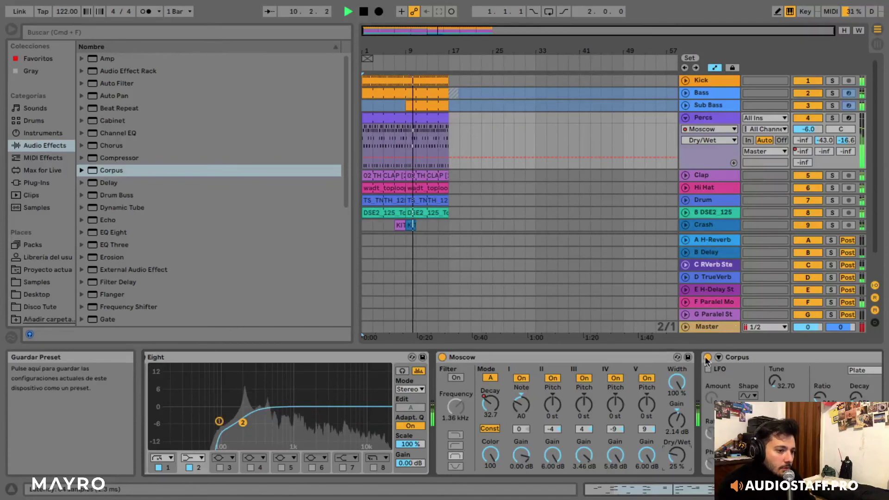
click(442, 357)
key(space)
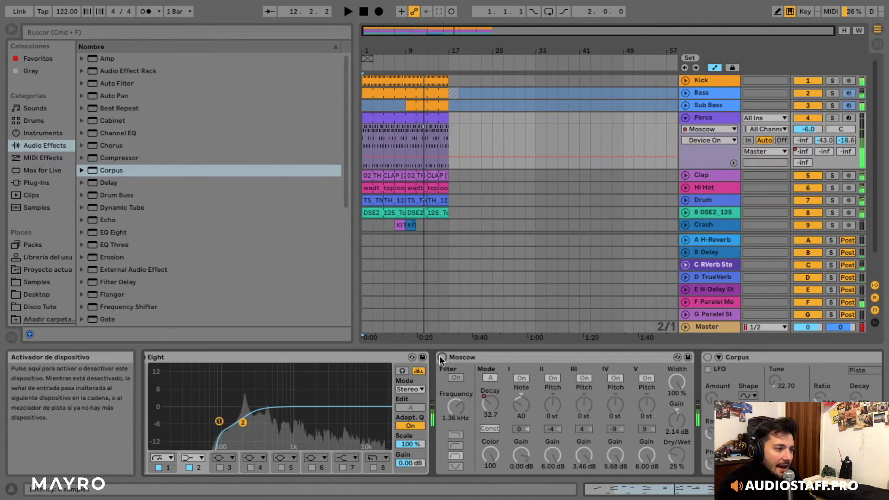
click(443, 357)
click(708, 357)
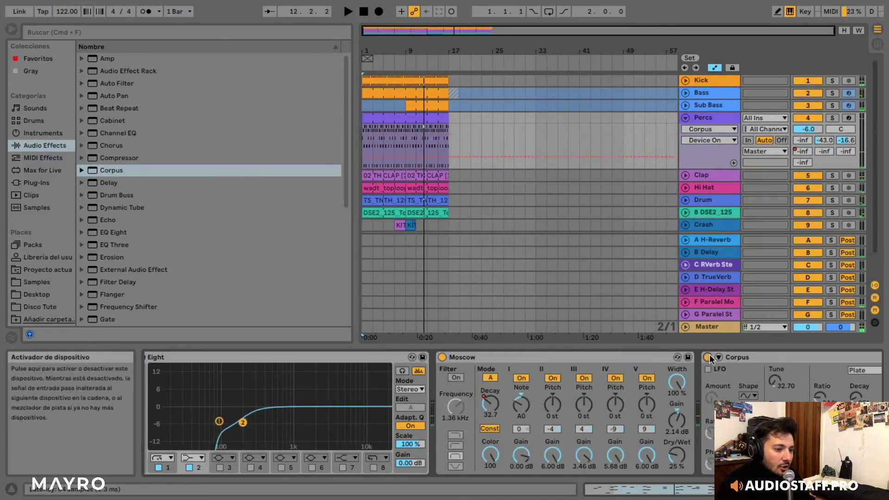
Bypass Moscow and play the mix from around bar 6, comparing Corpus on and off before stopping with Corpus active
click(759, 357)
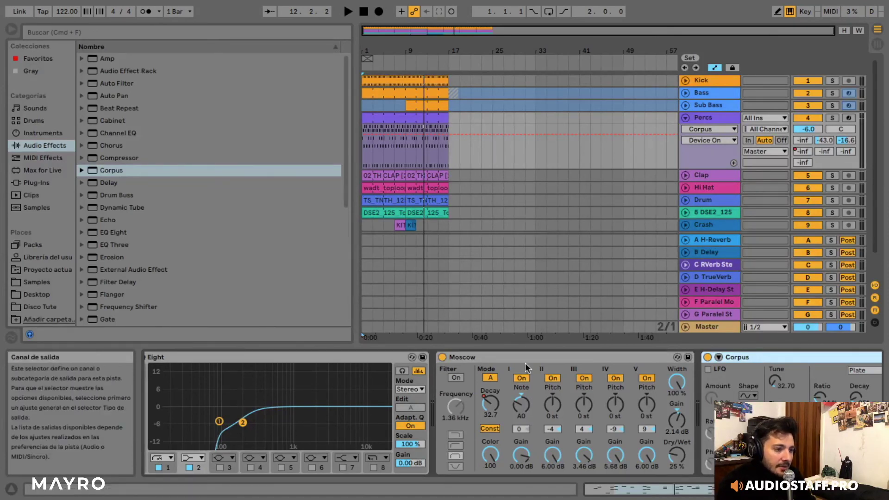
click(442, 357)
click(392, 52)
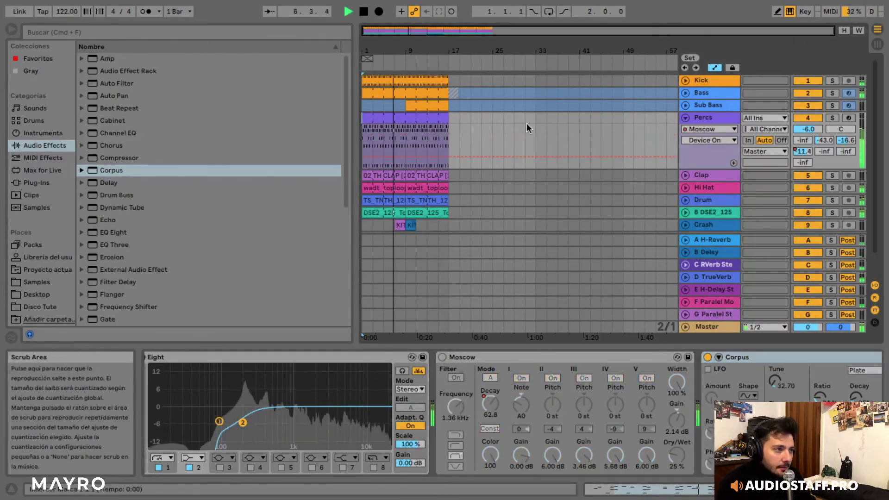
click(708, 357)
click(707, 358)
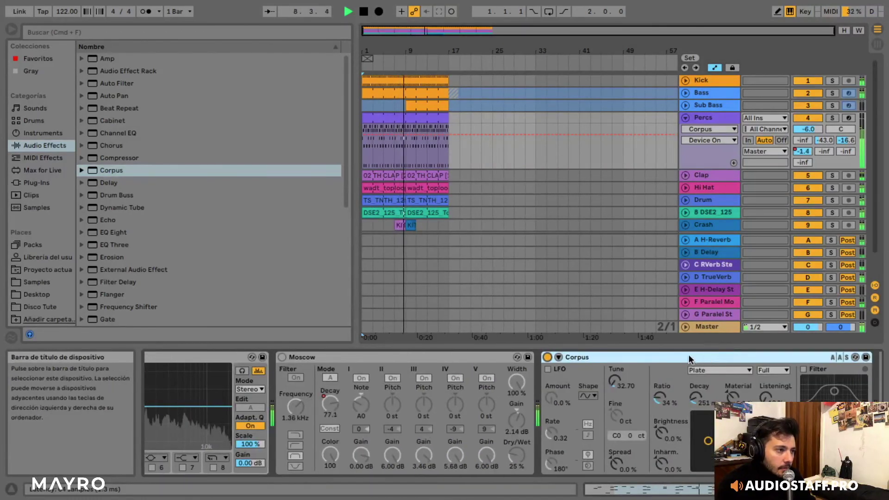
click(547, 357)
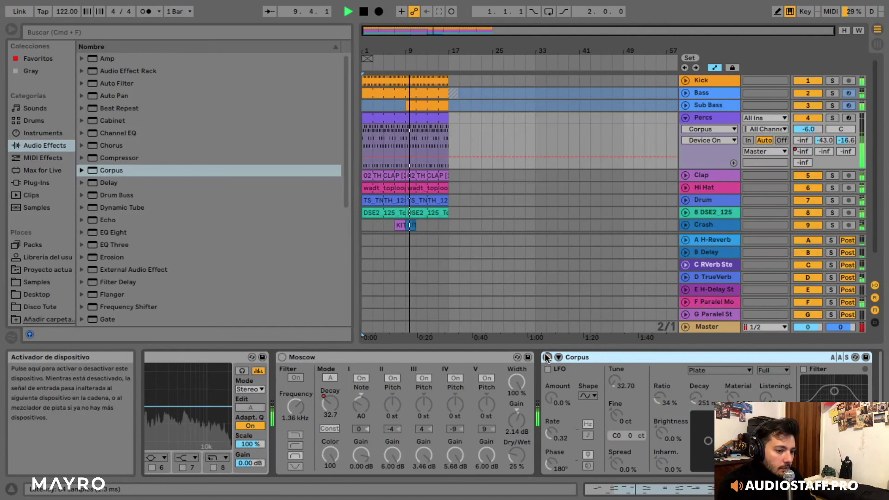
click(546, 357)
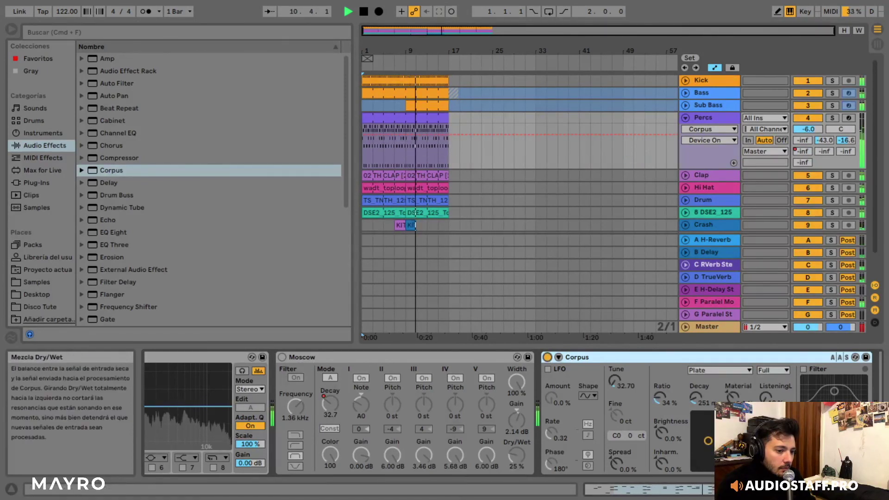
click(854, 456)
key(space)
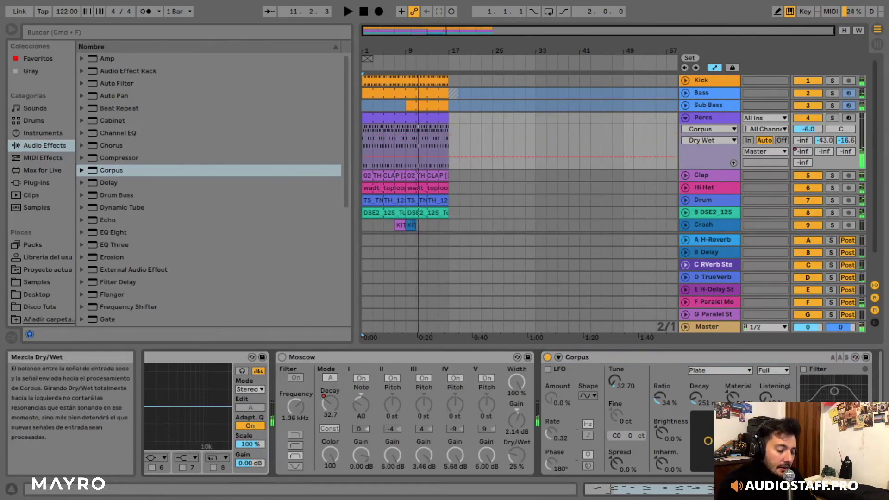